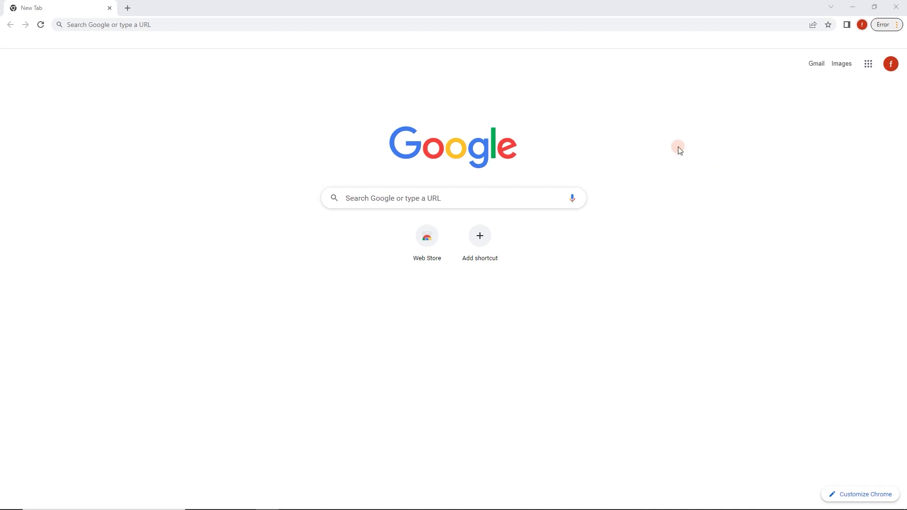
- Search Google for 'musicbrainz userscripts'
click(525, 200)
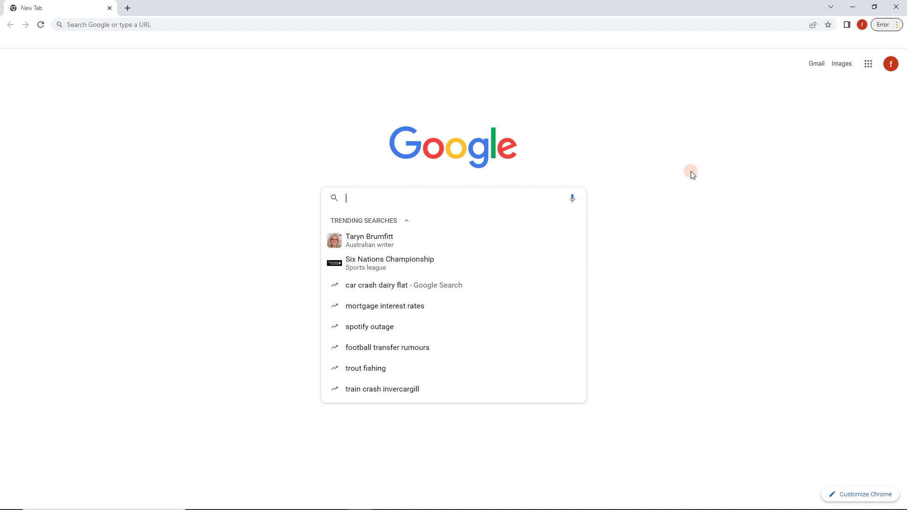
text(musicbrainz)
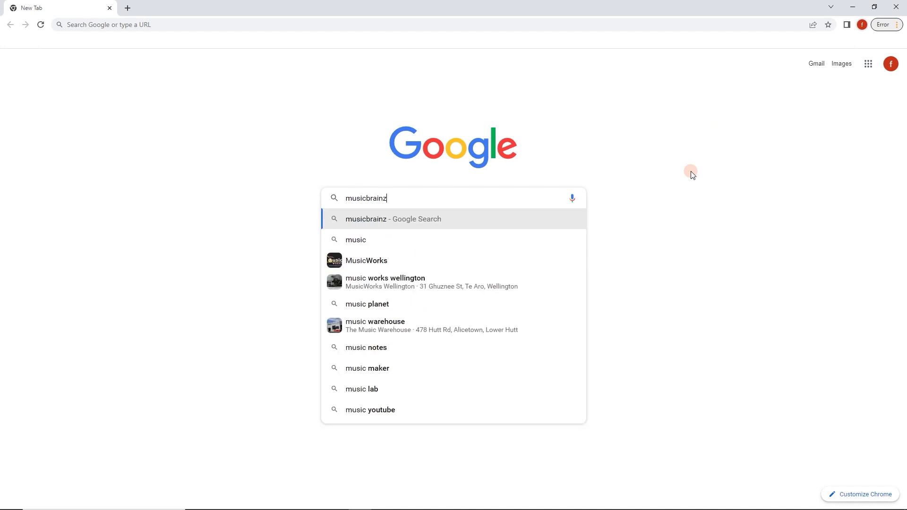
text( userscripts)
key(Return)
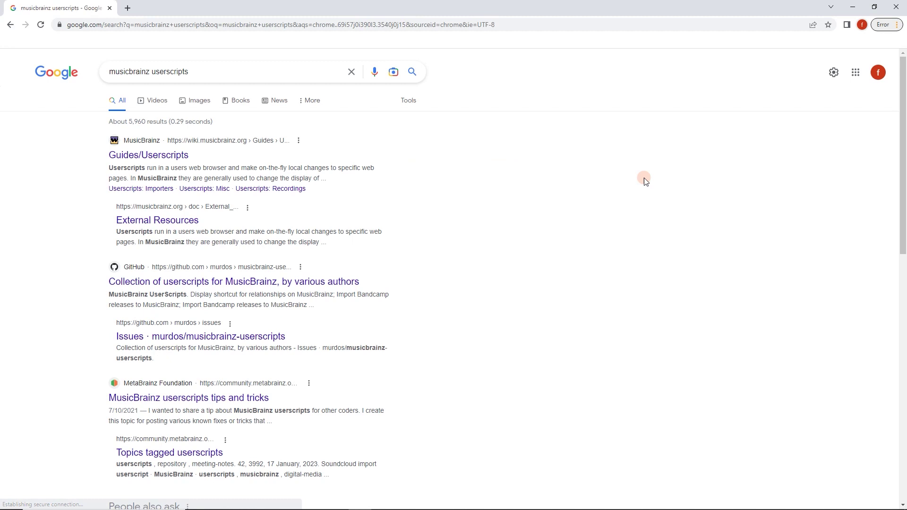
- Open the MusicBrainz wiki Guides/Userscripts page at 110% zoom and scroll its script tables to Cover art
click(148, 160)
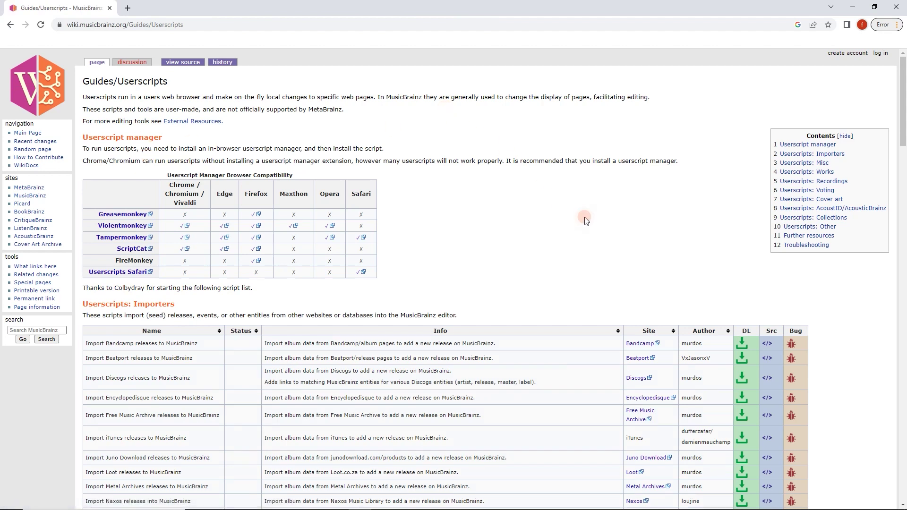
key(ctrl+plus)
key(ctrl+plus)
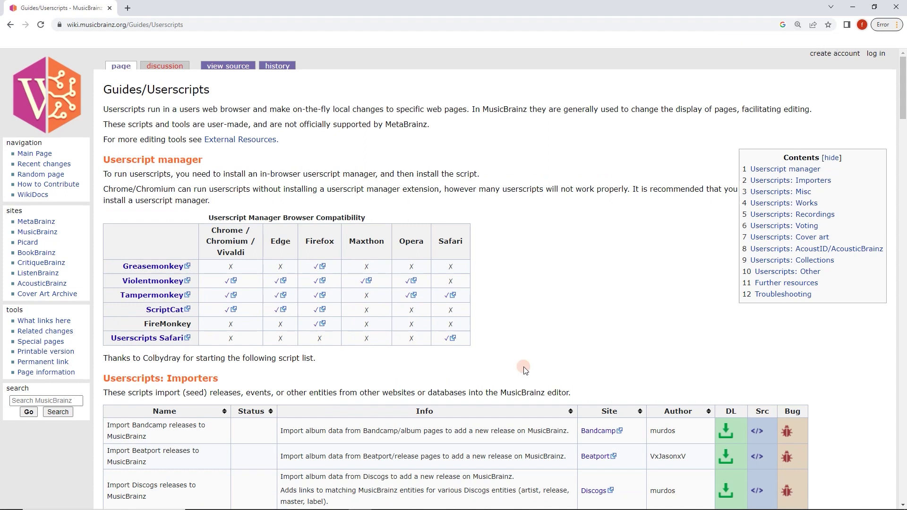
scroll(511, 393, down, 2)
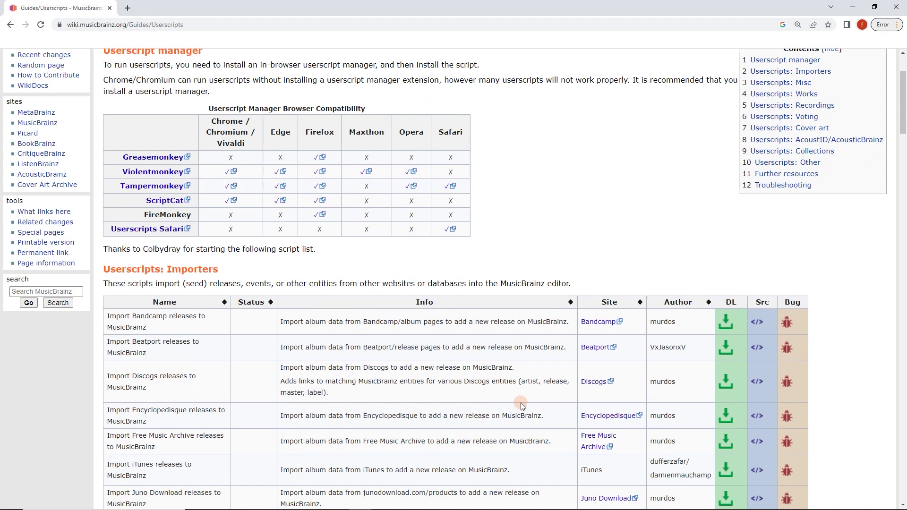
scroll(529, 398, down, 2)
scroll(255, 312, down, 4)
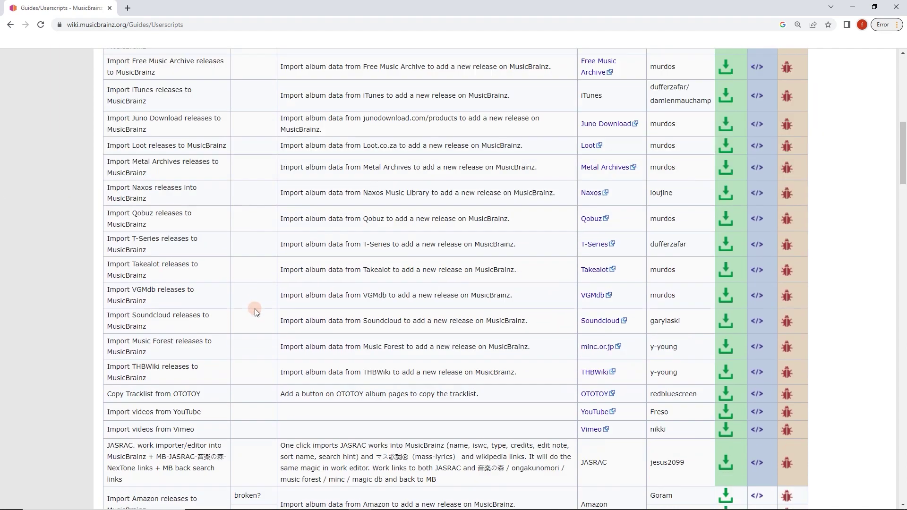
scroll(256, 312, down, 3)
scroll(250, 337, down, 15)
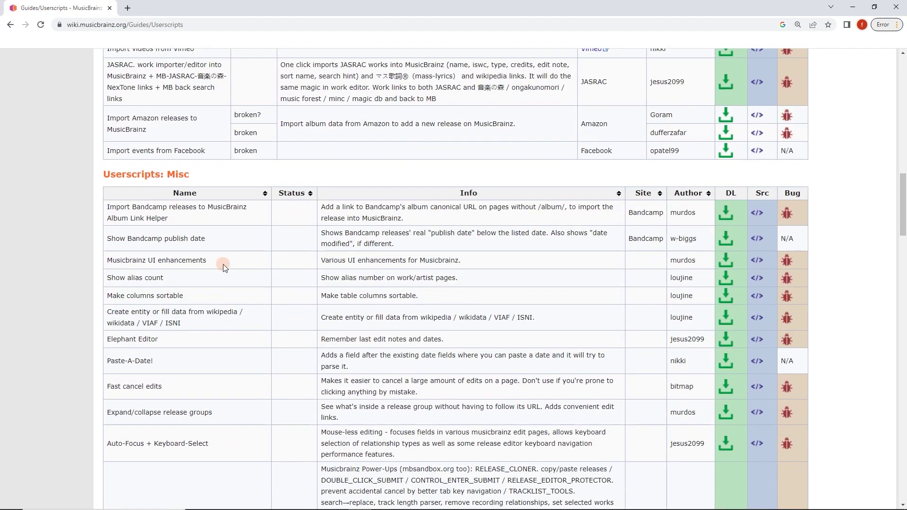
scroll(243, 213, down, 12)
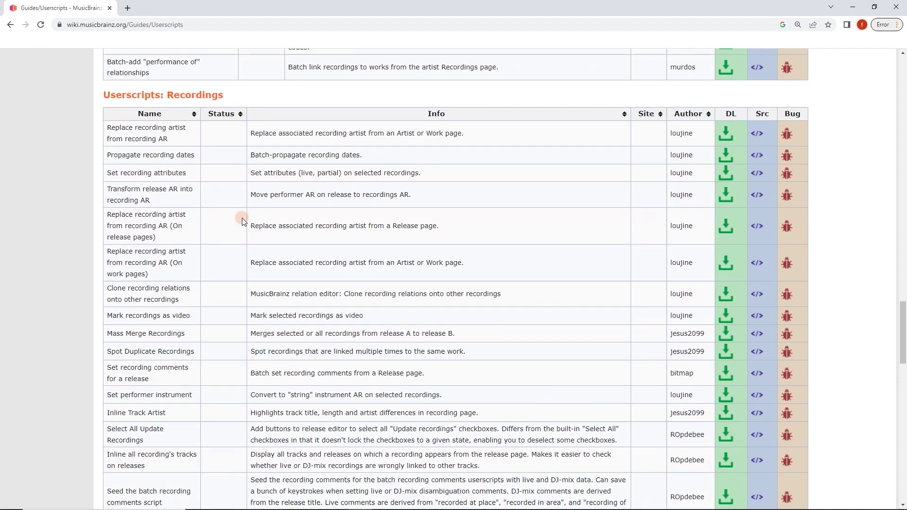
scroll(255, 250, down, 6)
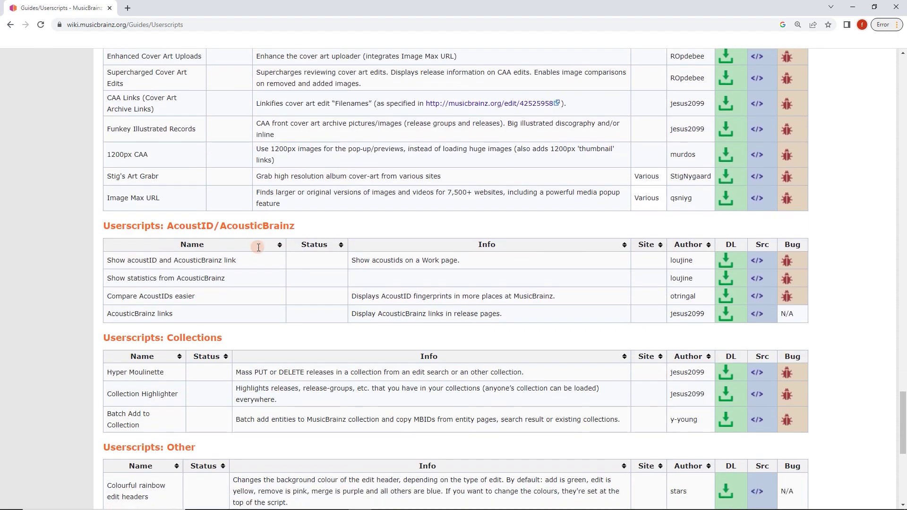
scroll(236, 218, up, 3)
scroll(231, 207, up, 20)
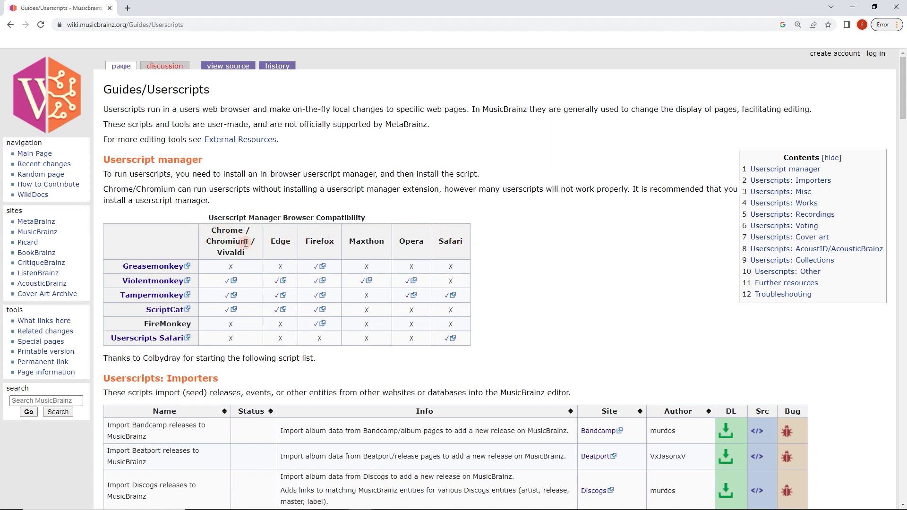
- Highlight Chrome in the Userscript Manager Browser Compatibility table, then clear the selection
drag(212, 231, 277, 236)
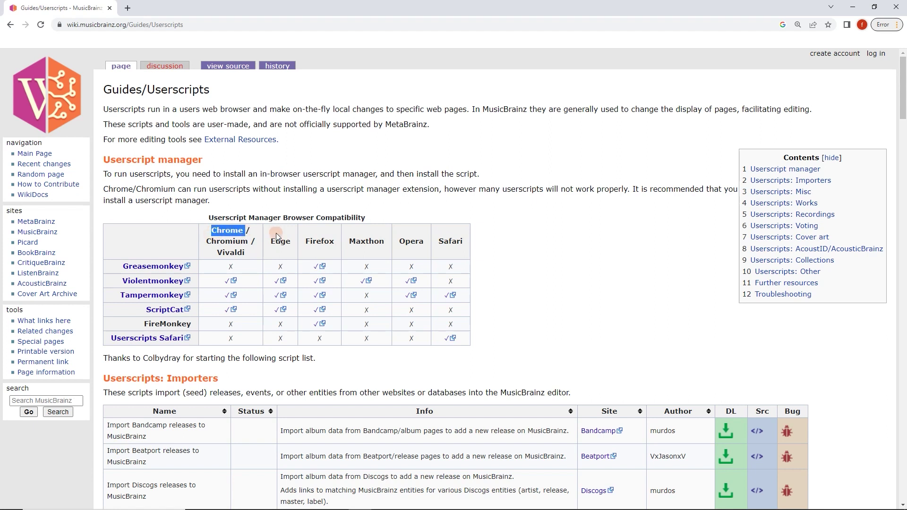
click(438, 243)
click(297, 245)
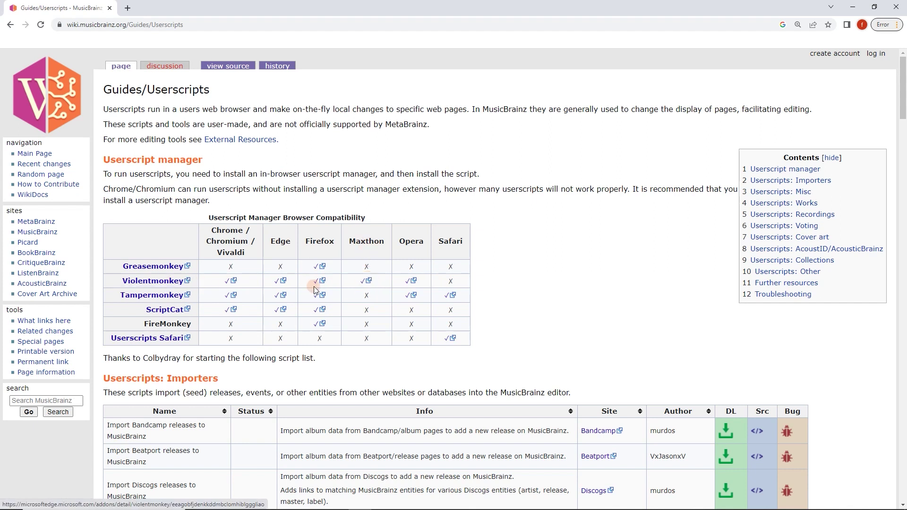
- Add the Tampermonkey extension to Chrome from its Chrome Web Store listing
click(229, 298)
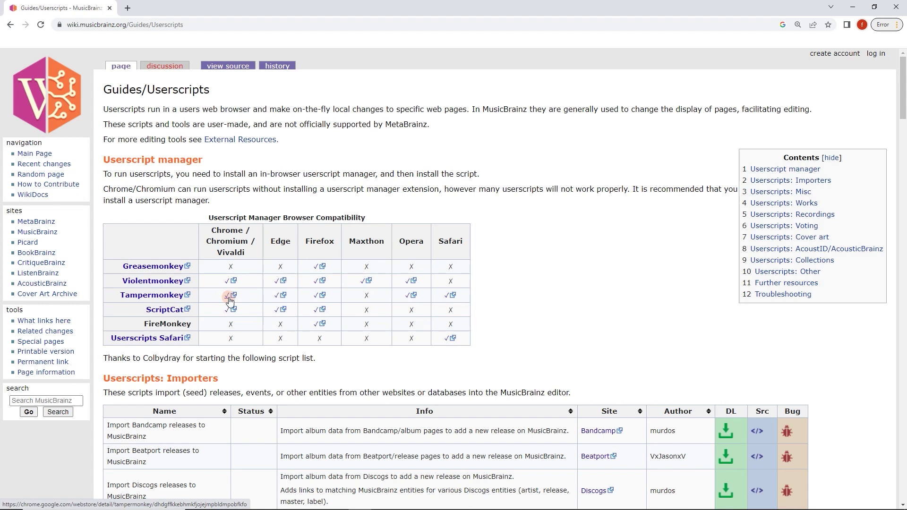
click(230, 297)
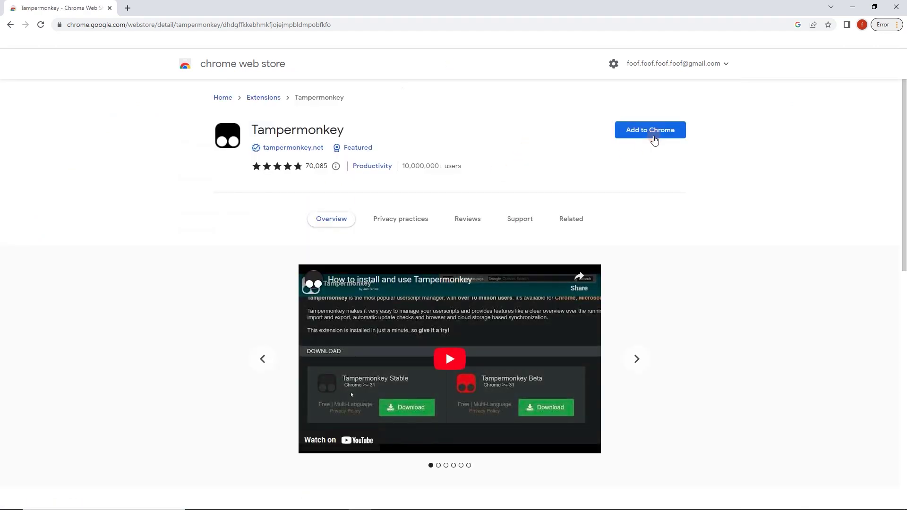
click(652, 132)
click(647, 132)
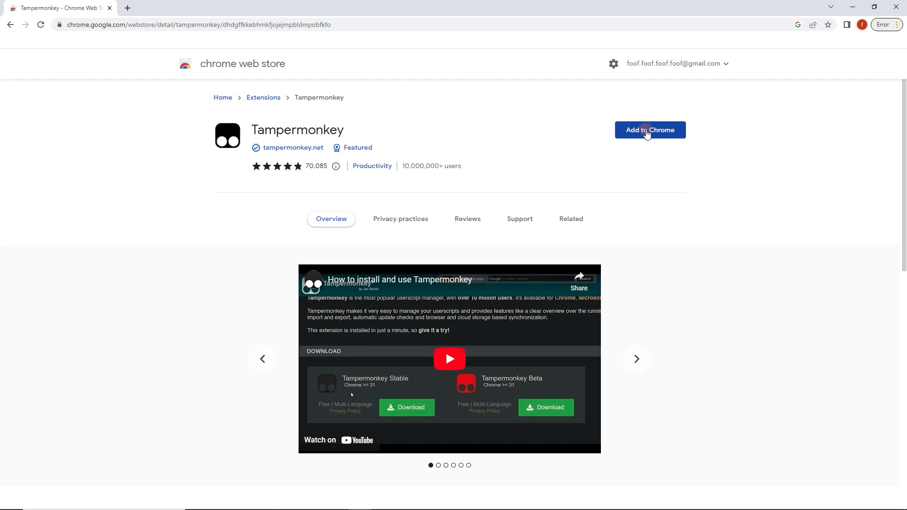
click(647, 135)
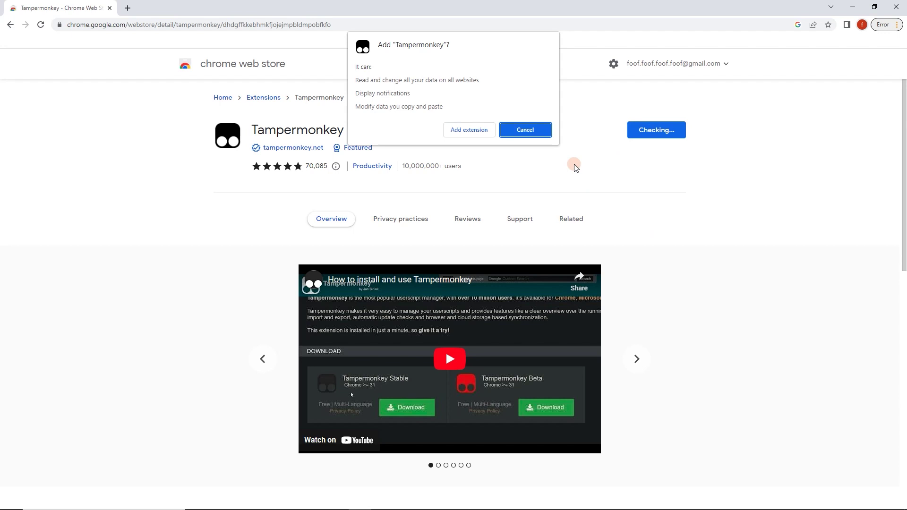
click(476, 134)
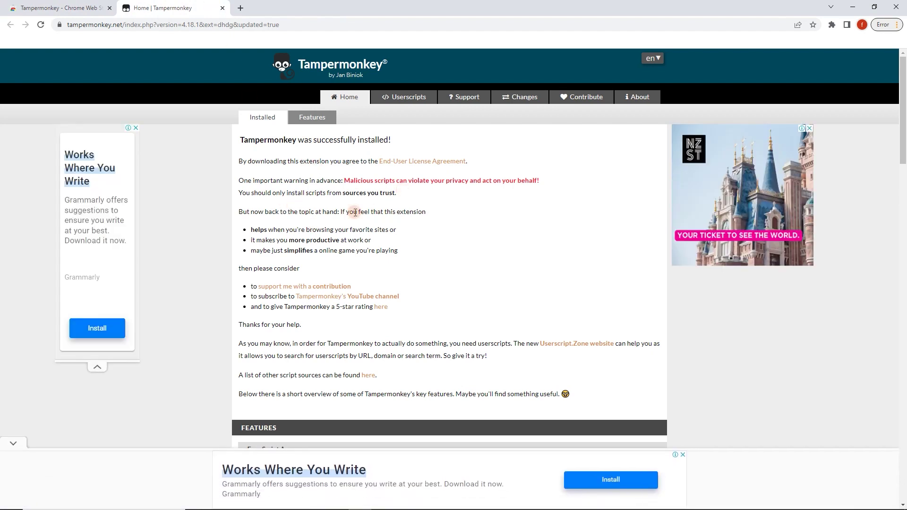
- Read the malicious scripts warning, close the Tampermonkey welcome page and head back to the guide
drag(345, 181, 543, 181)
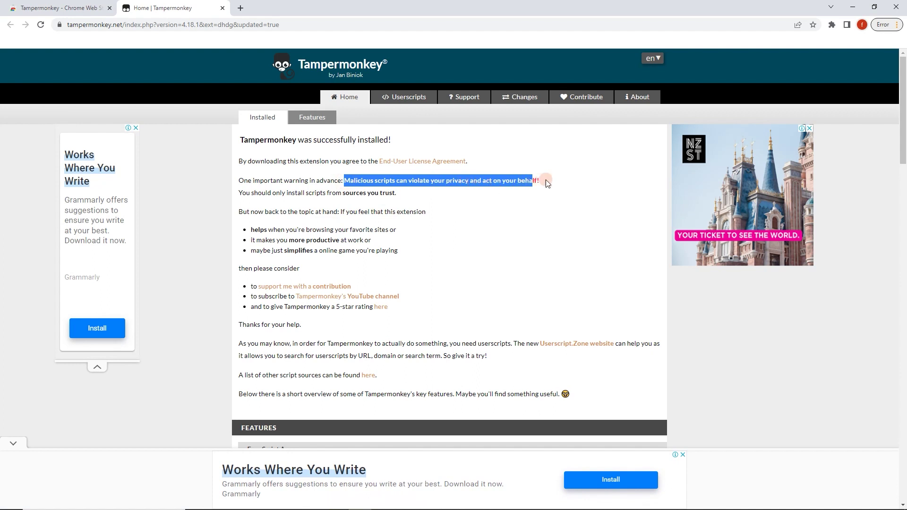
click(526, 197)
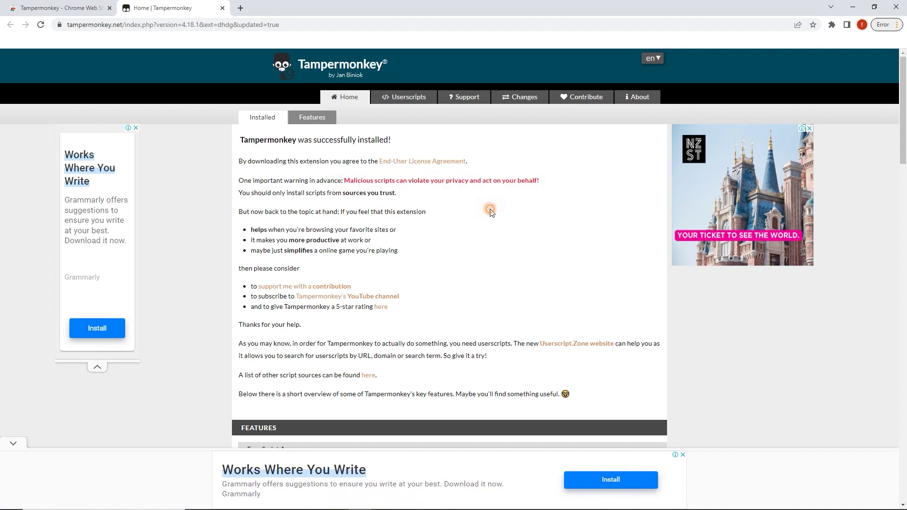
click(222, 8)
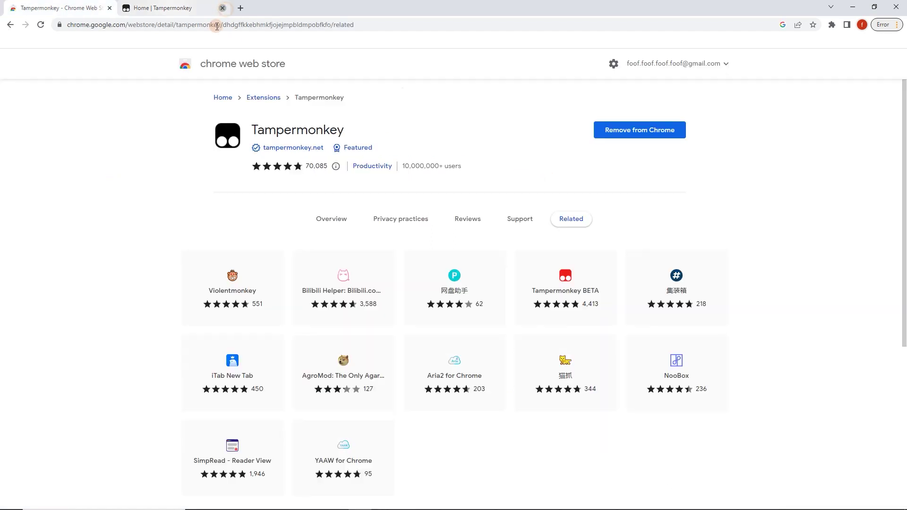
click(10, 25)
- Back on the Userscripts guide, scroll through the Importers and Misc tables and return to the top
click(10, 27)
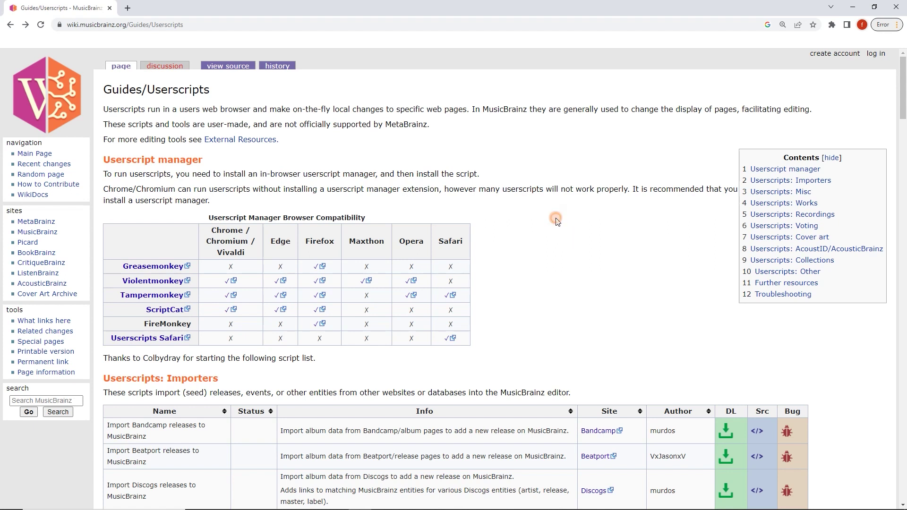
scroll(565, 228, down, 5)
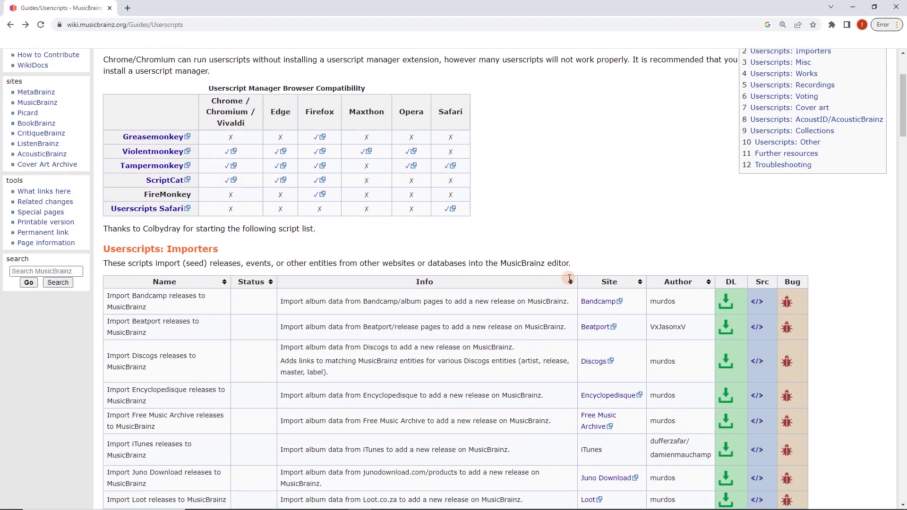
scroll(575, 263, down, 8)
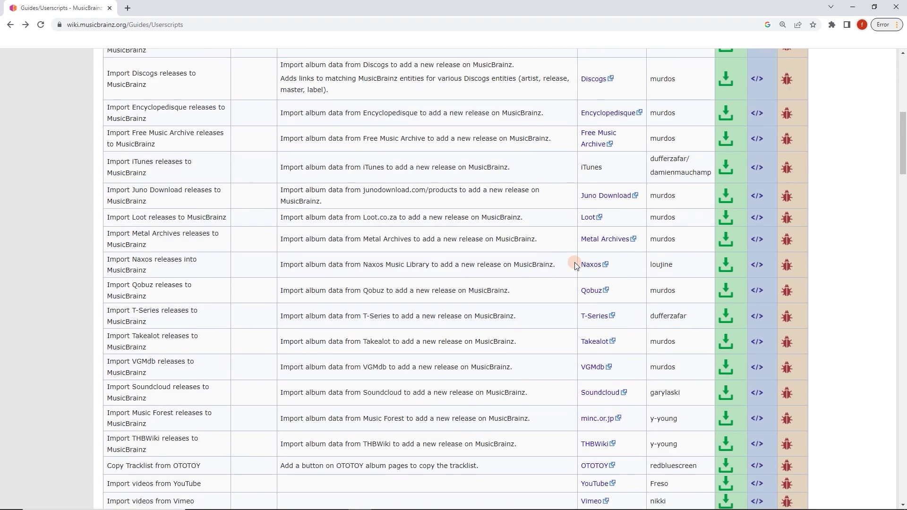
scroll(574, 262, down, 5)
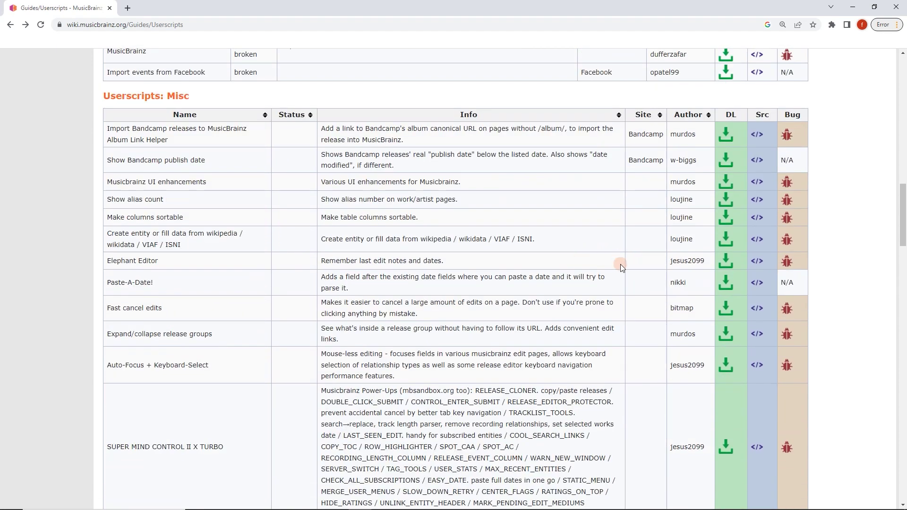
scroll(620, 265, down, 5)
scroll(490, 257, up, 8)
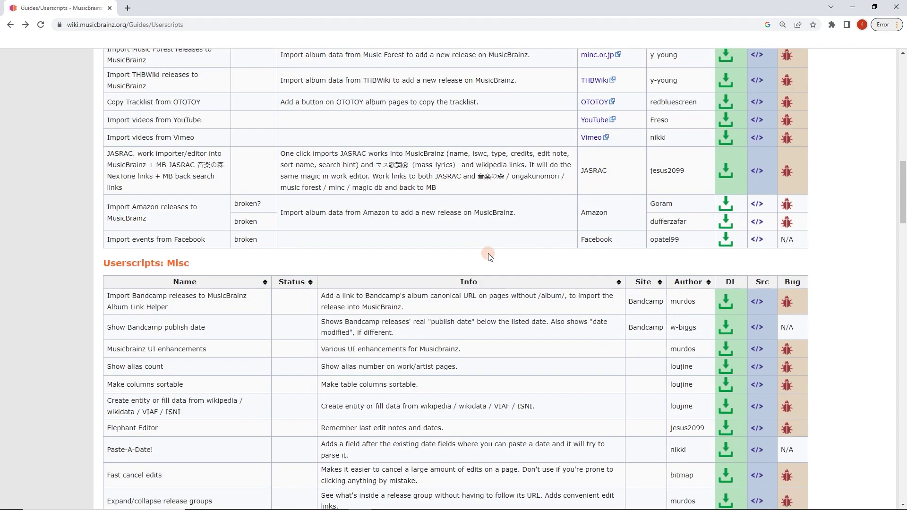
scroll(319, 253, up, 7)
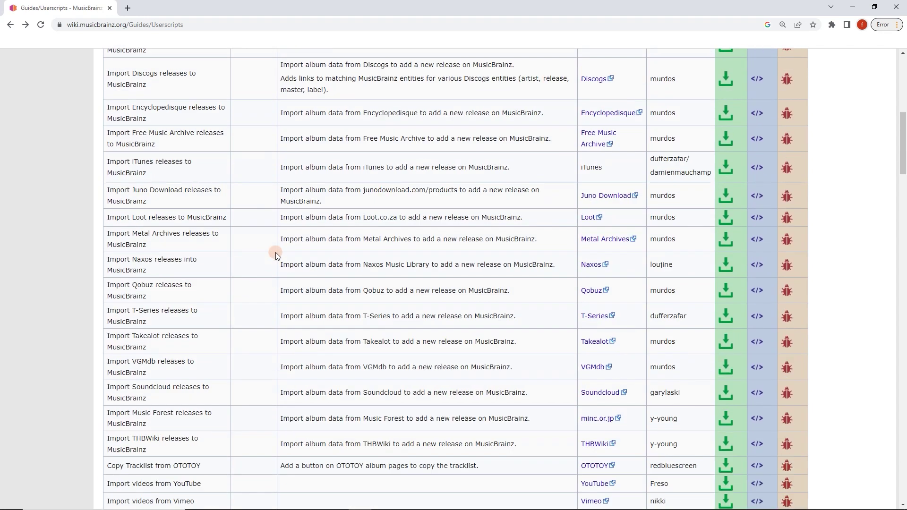
scroll(276, 252, up, 9)
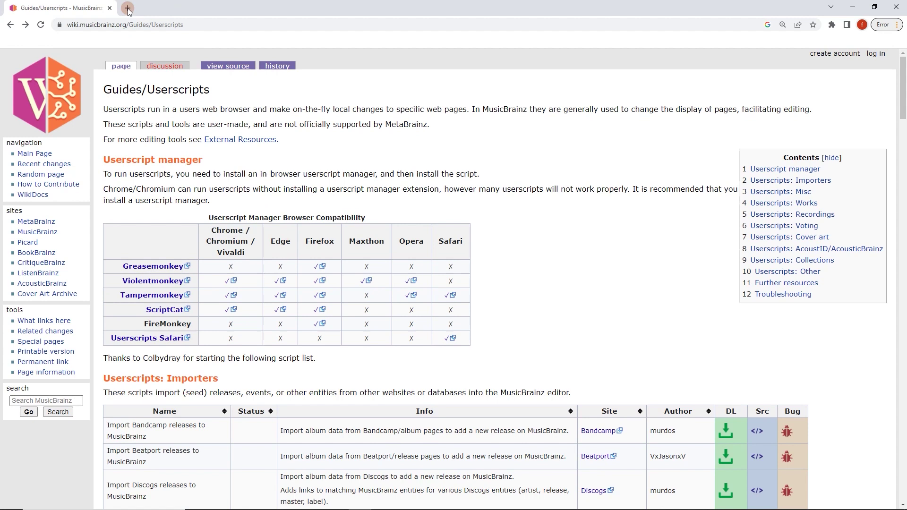
- Open musicbrainz.org in a new tab at 125% zoom
click(128, 9)
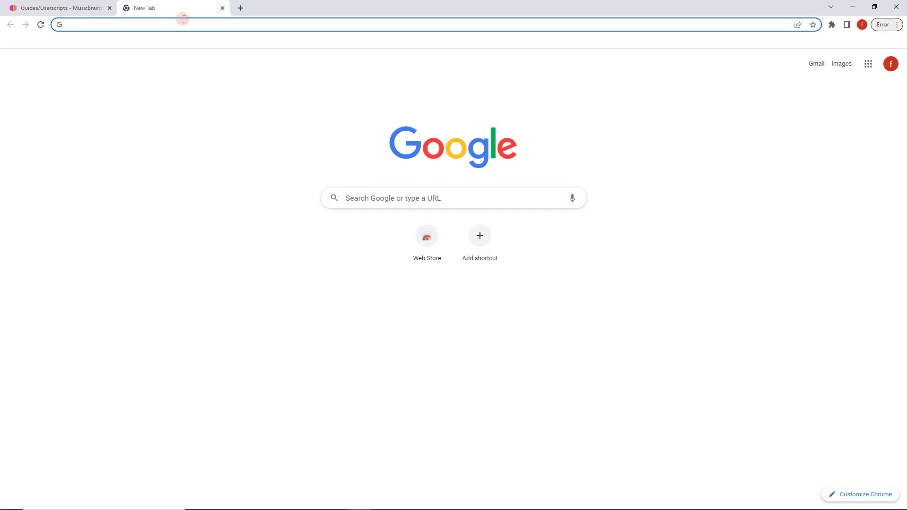
text(musicbrainz)
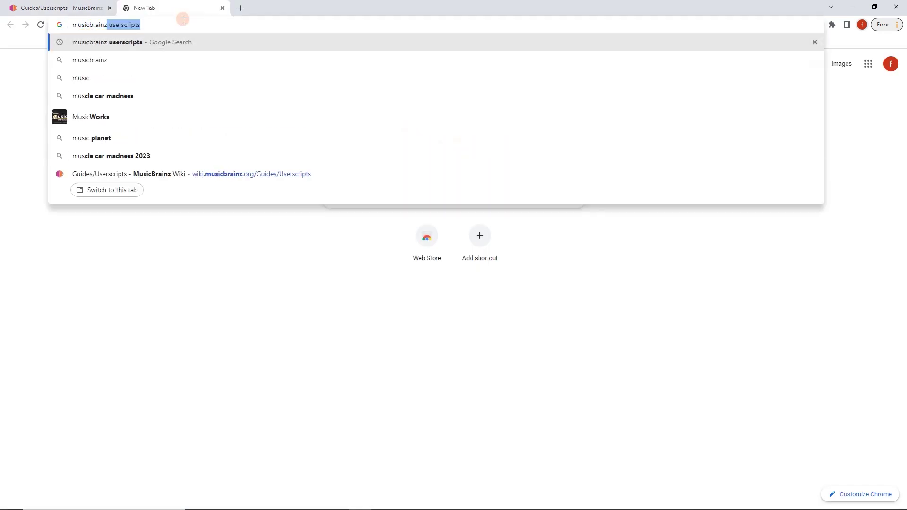
text(.org)
key(Return)
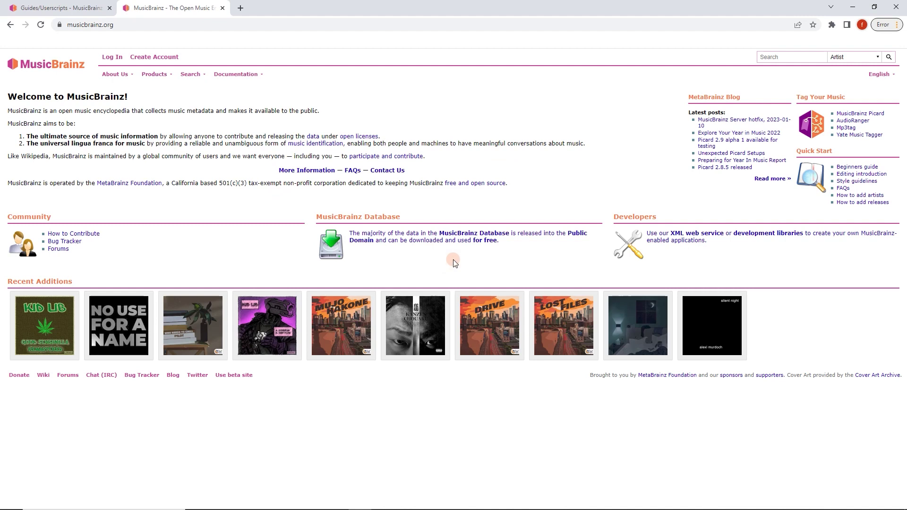
key(ctrl+plus)
key(ctrl+plus)
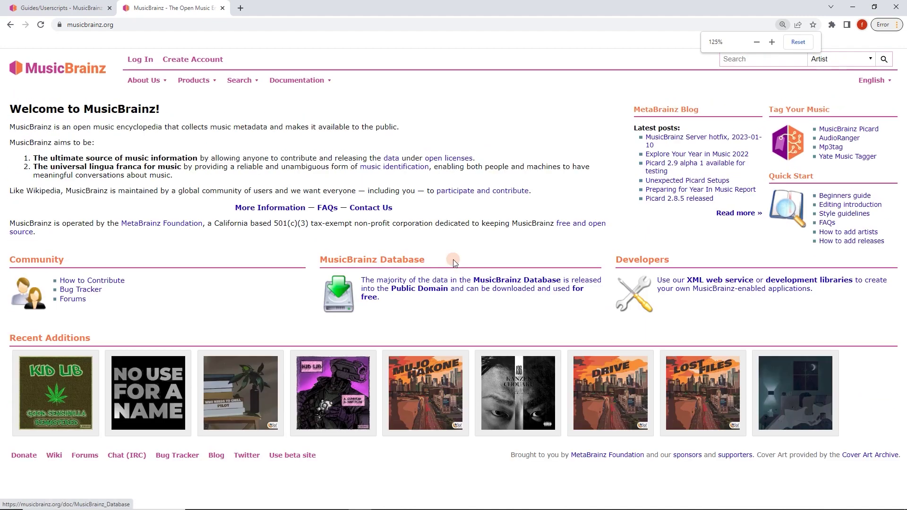
- Go from the KANZENCHOUAKU release to the 136 artist page and review its album discography
click(515, 378)
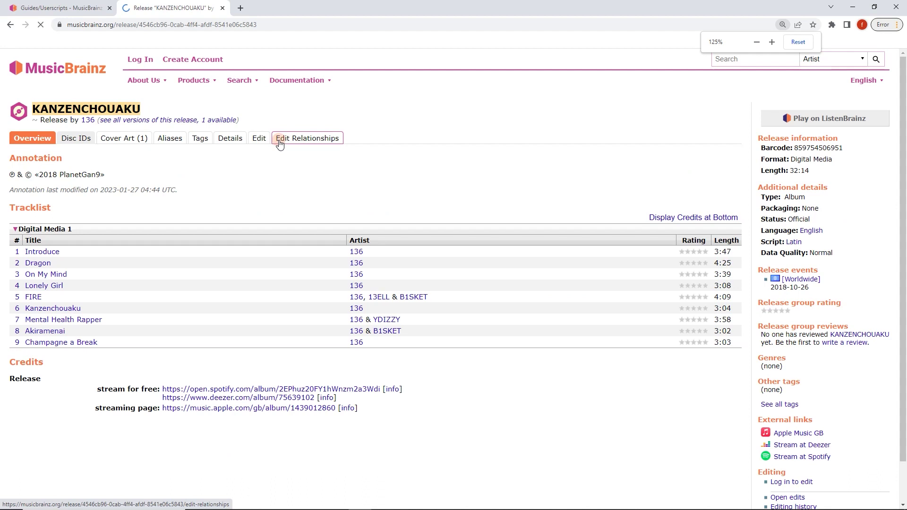
click(89, 121)
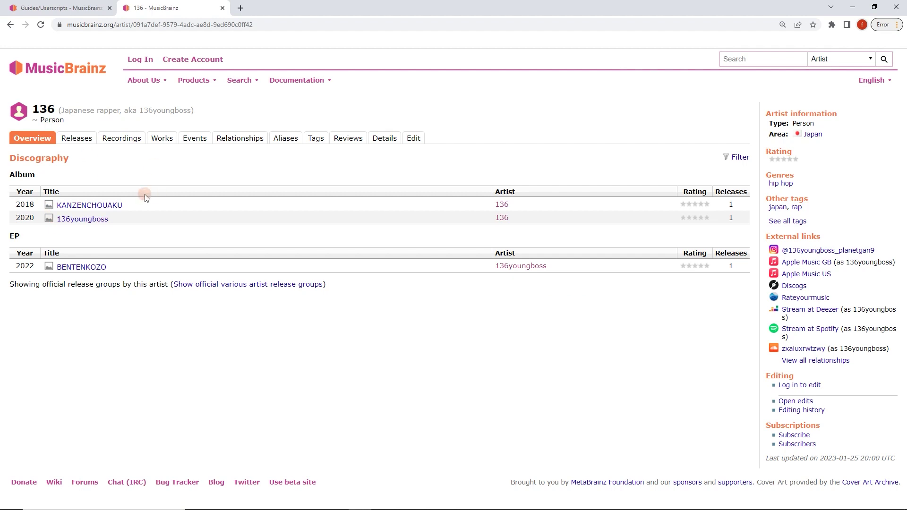
drag(145, 197, 52, 262)
click(108, 243)
click(80, 9)
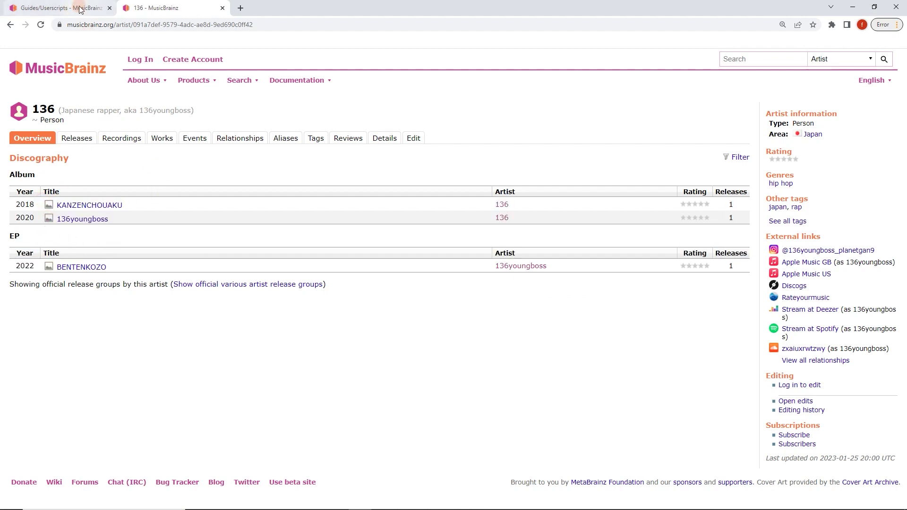
- In the wiki tab, jump to the Cover art userscripts section listing Funkey Illustrated Records
click(79, 8)
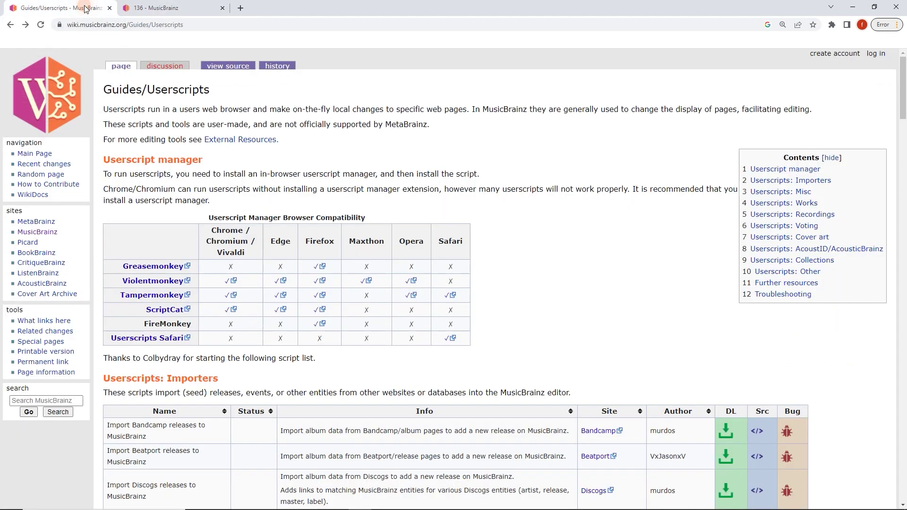
click(485, 301)
click(785, 237)
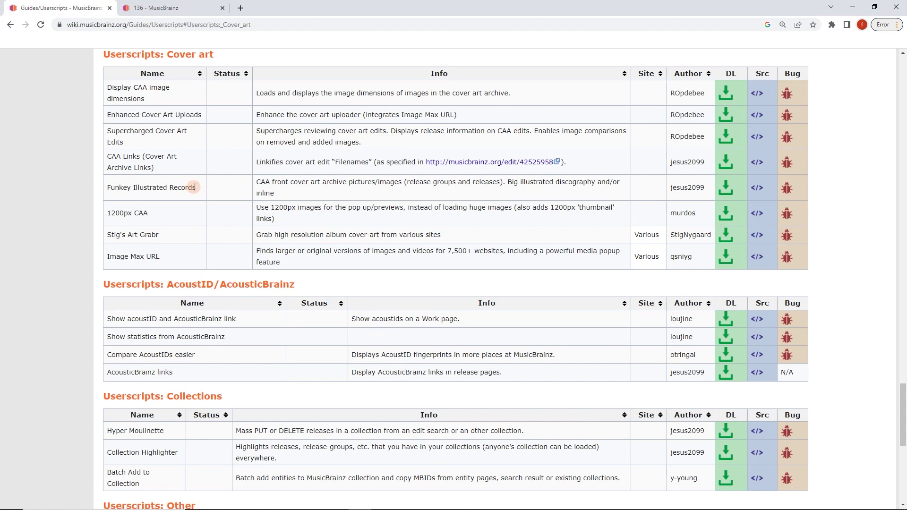
click(727, 190)
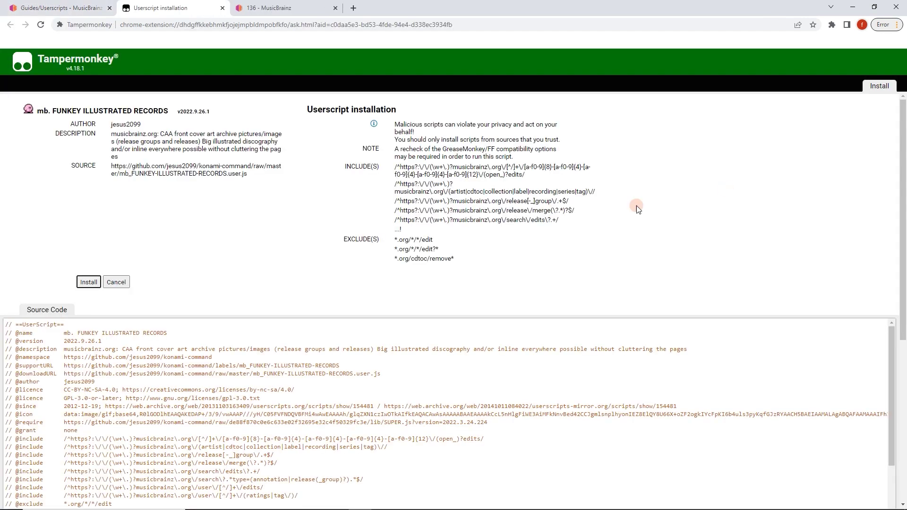
click(87, 283)
scroll(270, 216, down, 3)
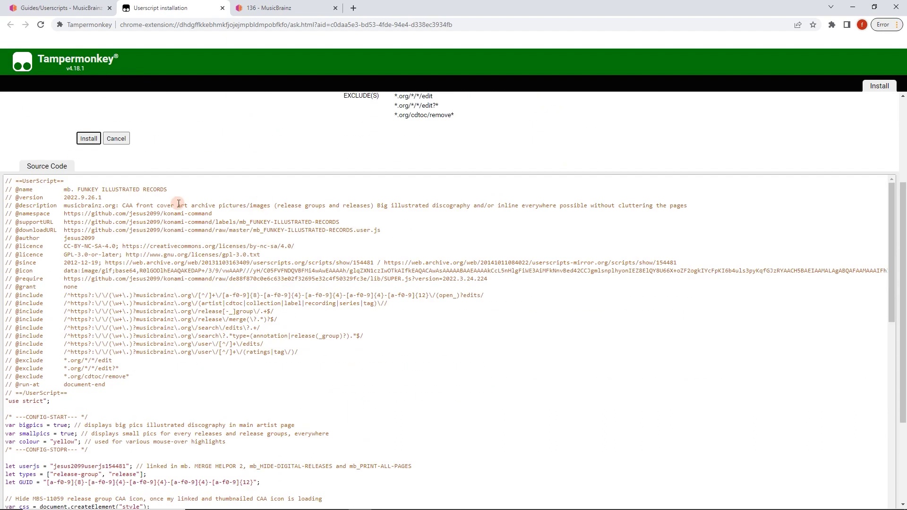
scroll(130, 279, down, 1)
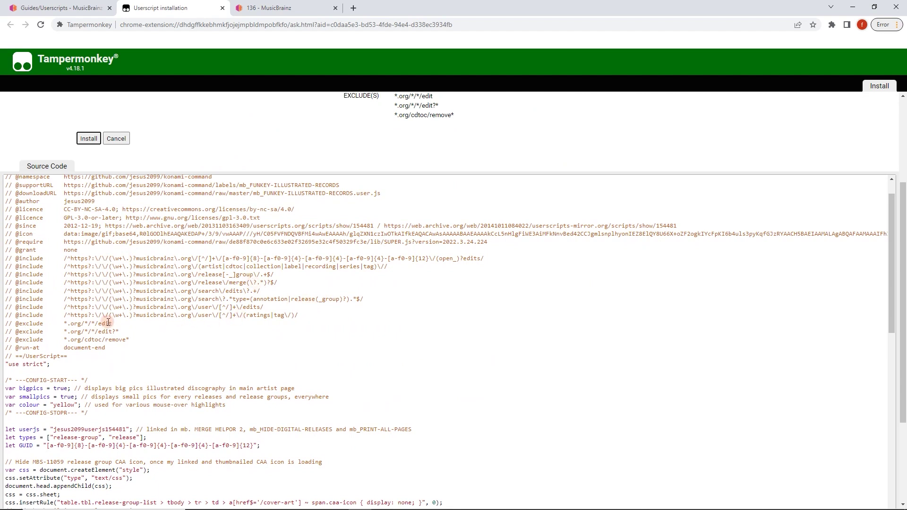
mouse_move(15, 259)
mouse_down()
mouse_move(183, 260)
mouse_move(308, 300)
mouse_move(313, 314)
mouse_move(204, 315)
mouse_move(5, 255)
mouse_up()
click(306, 315)
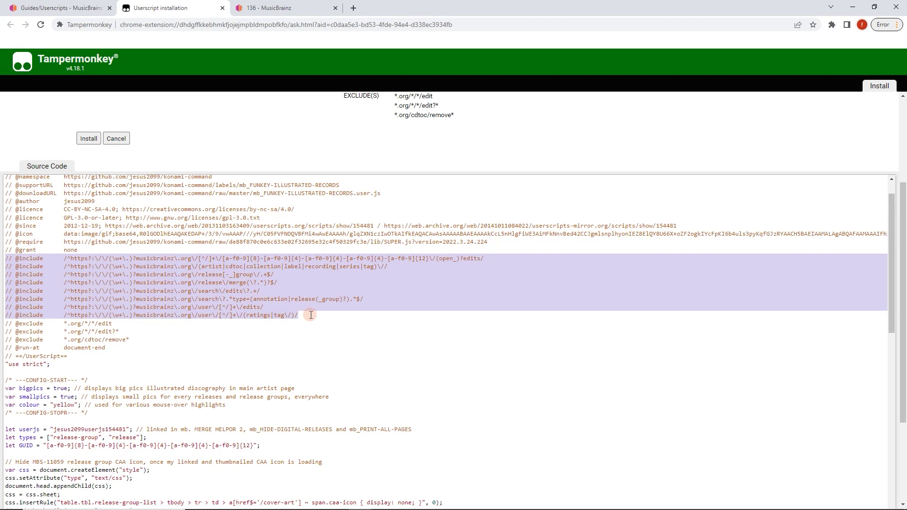
click(143, 259)
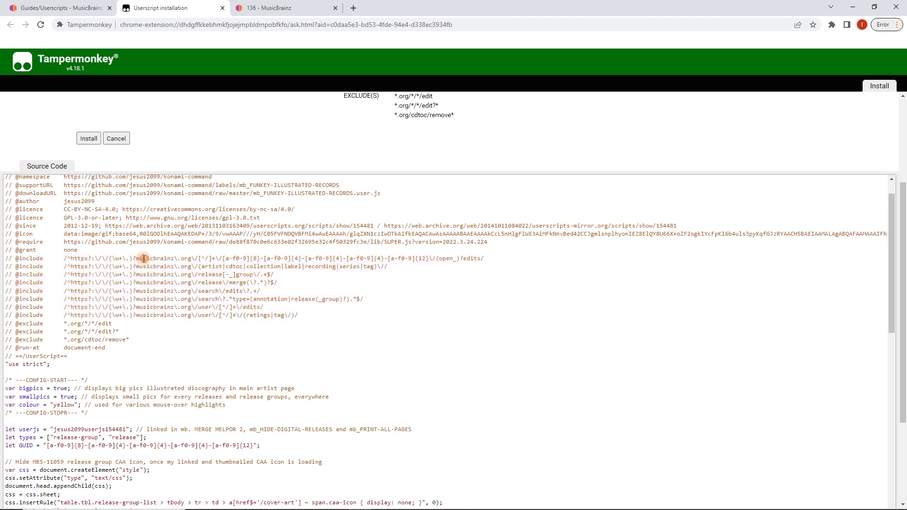
double_click(192, 258)
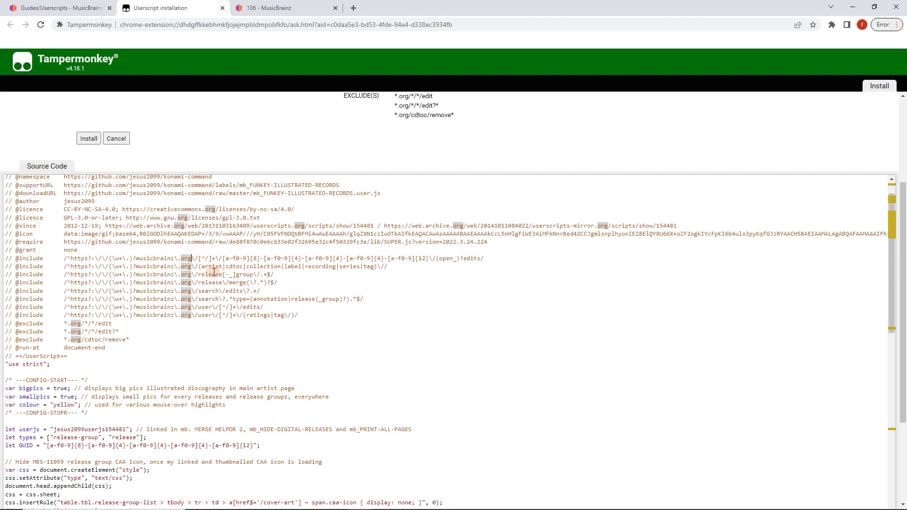
click(316, 316)
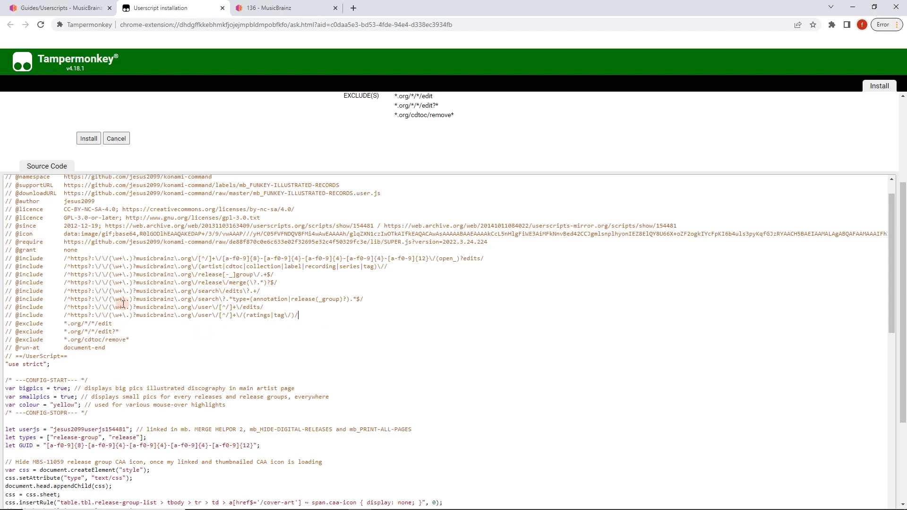
scroll(121, 293, down, 5)
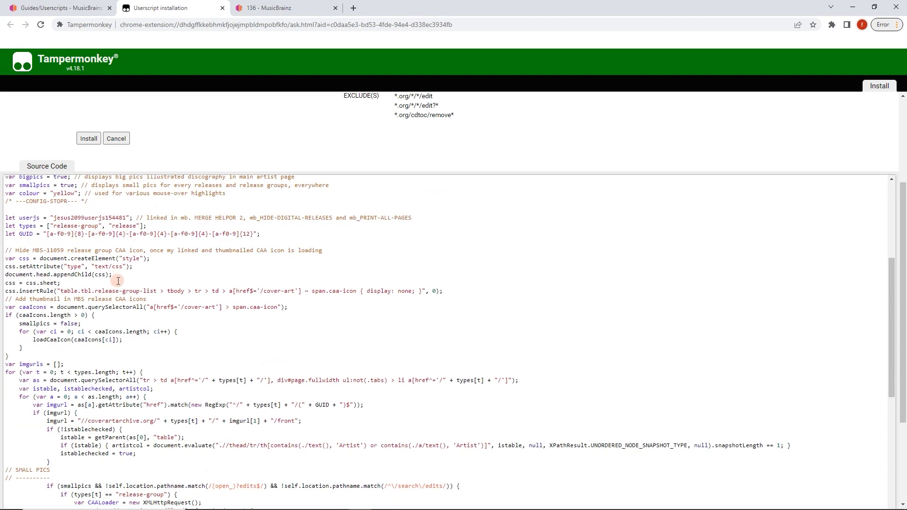
scroll(119, 281, up, 10)
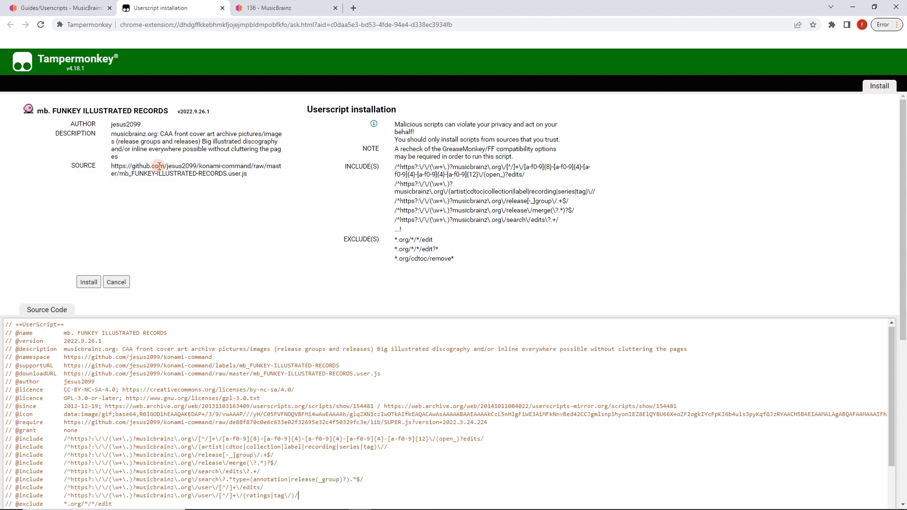
- Install Funkey Illustrated Records and reload the 136 artist page to show its cover art
click(88, 282)
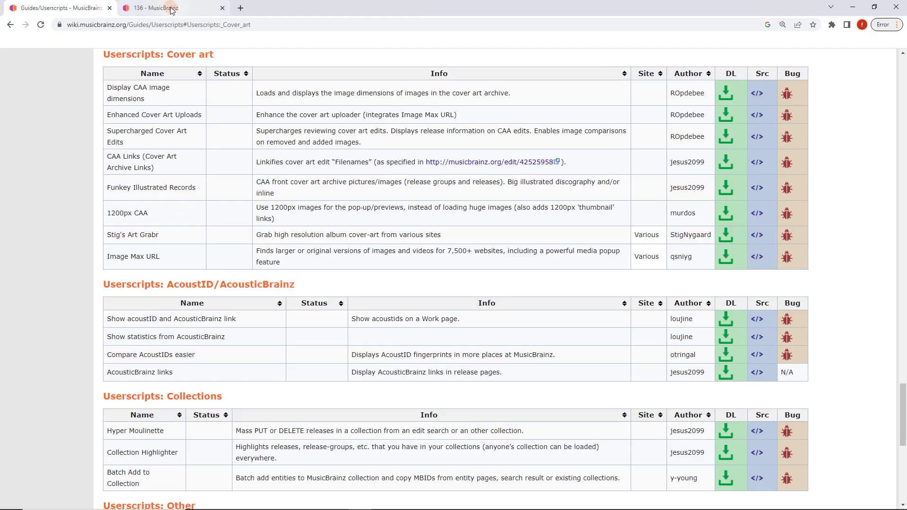
click(175, 11)
right_click(259, 164)
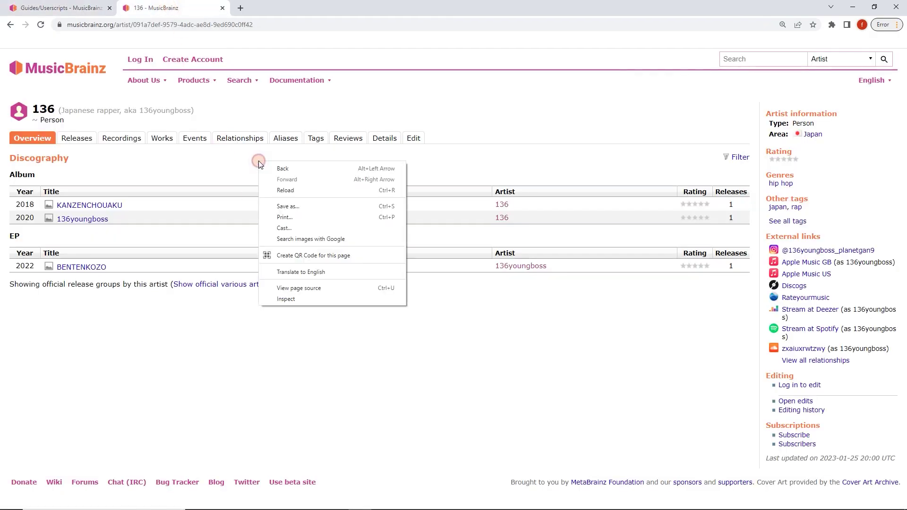
click(282, 192)
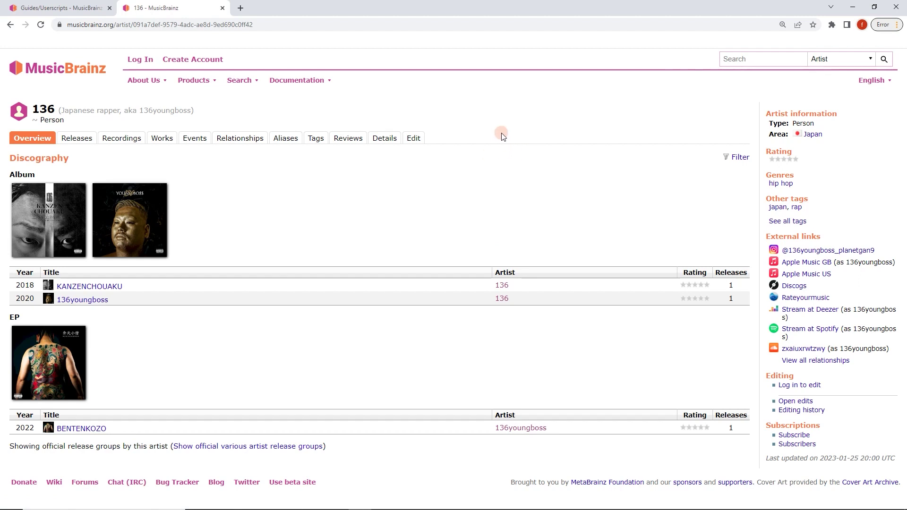
- Toggle the Funkey Illustrated Records script off in the Tampermonkey menu and reload the artist page
click(832, 27)
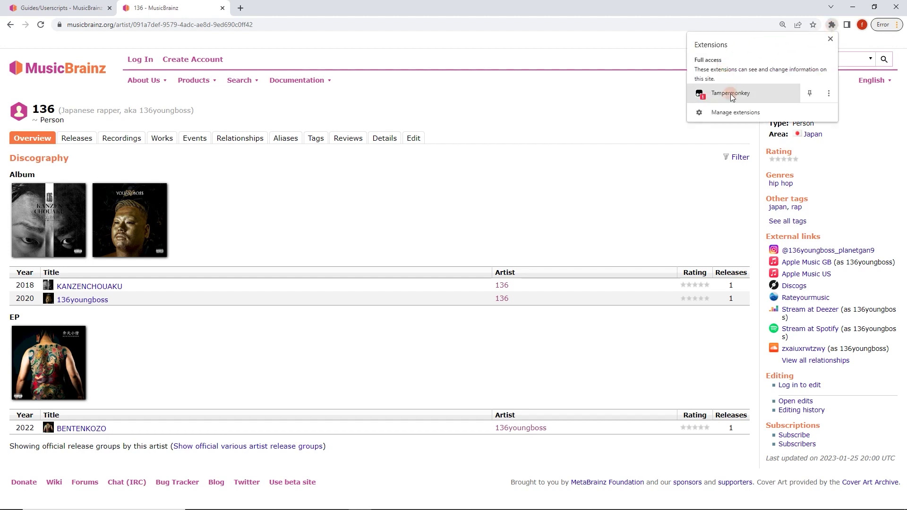
click(826, 99)
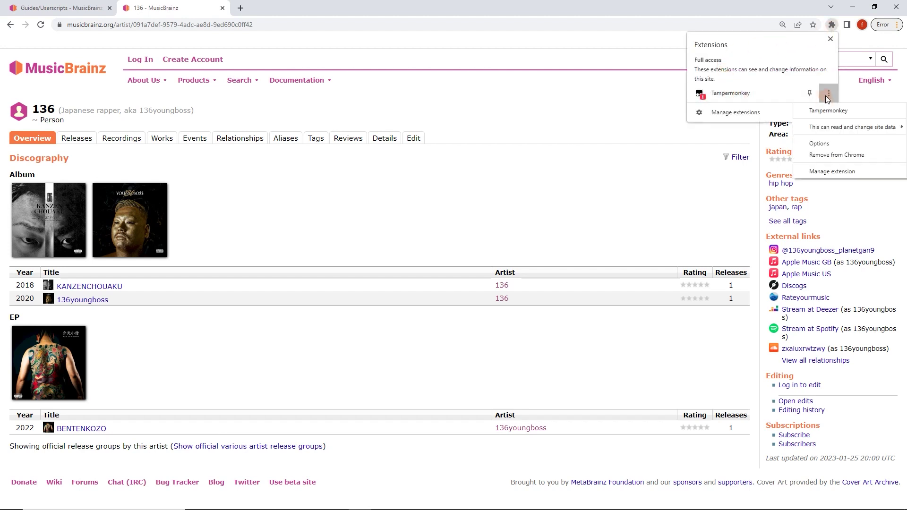
click(827, 98)
click(758, 92)
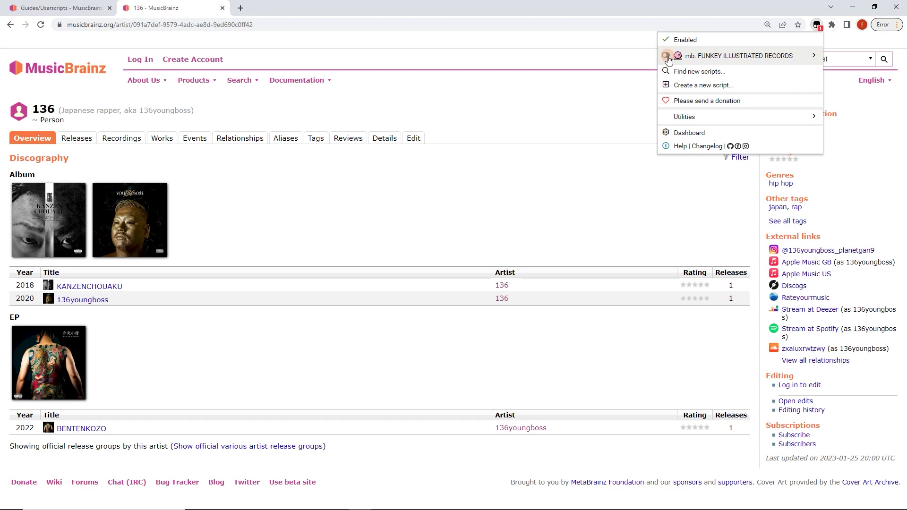
click(667, 56)
right_click(565, 115)
click(606, 136)
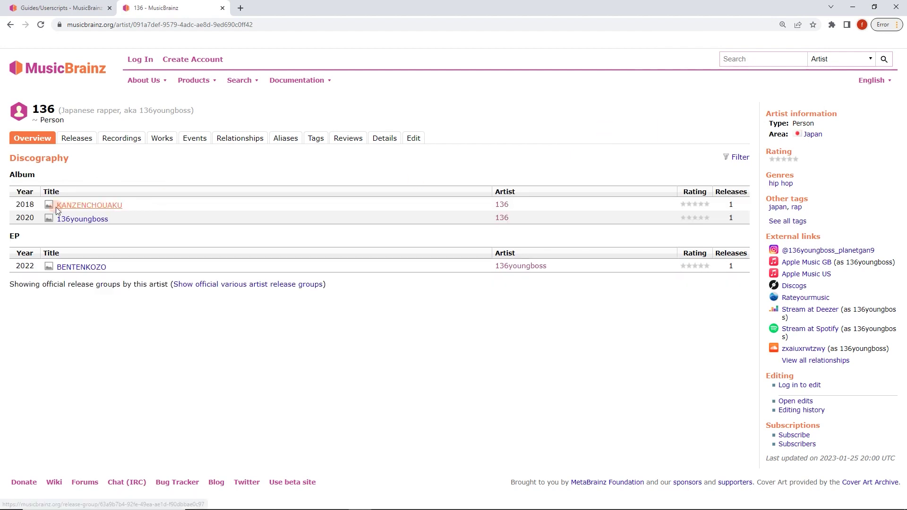
- Open the Funkey Illustrated Records script in the Tampermonkey editor
click(827, 26)
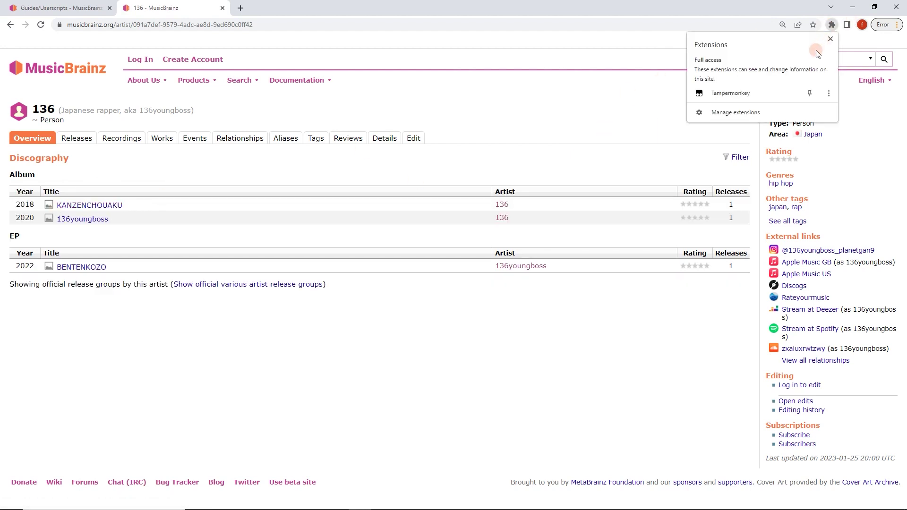
click(794, 93)
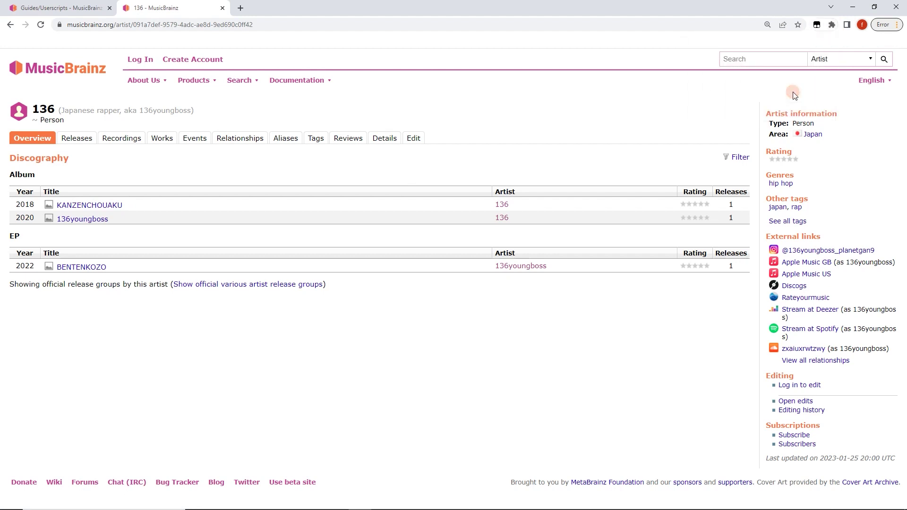
click(809, 57)
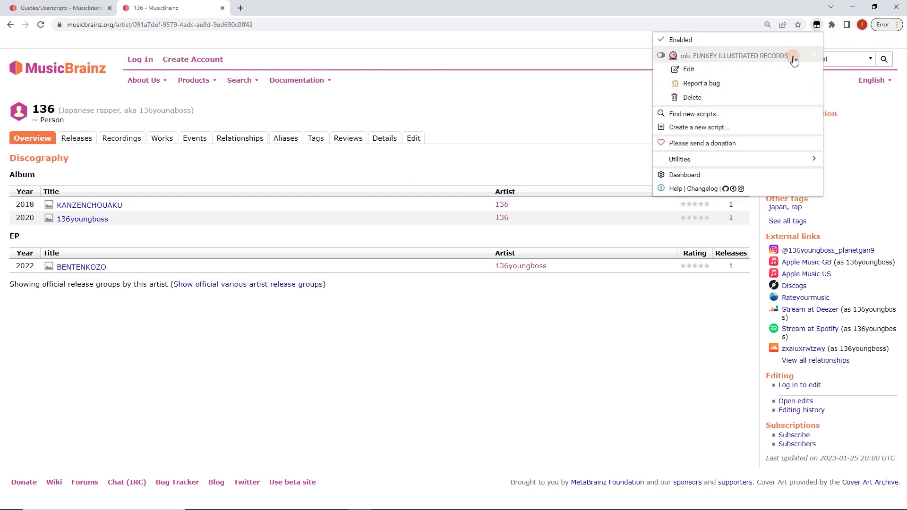
click(706, 70)
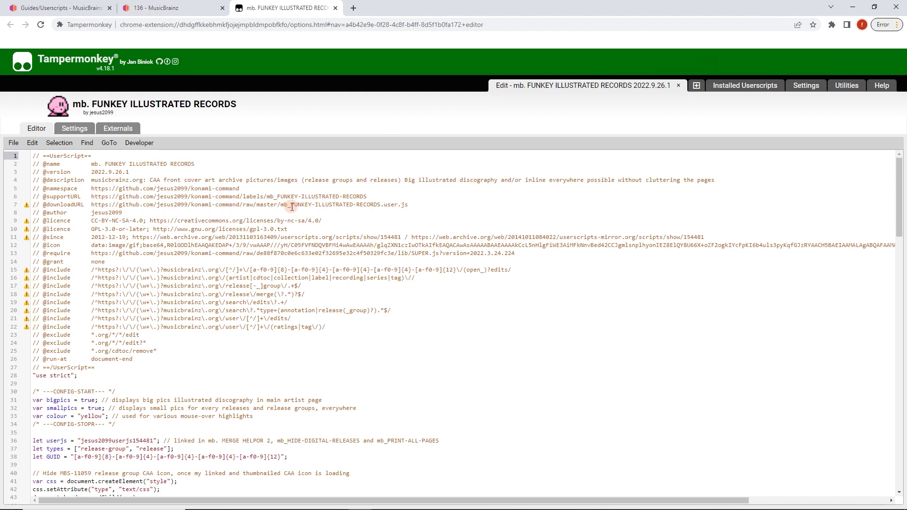
- Scroll the script code toward its bigpics/smallpics config, then browse the Userscripts guide tab
click(406, 342)
scroll(407, 341, down, 3)
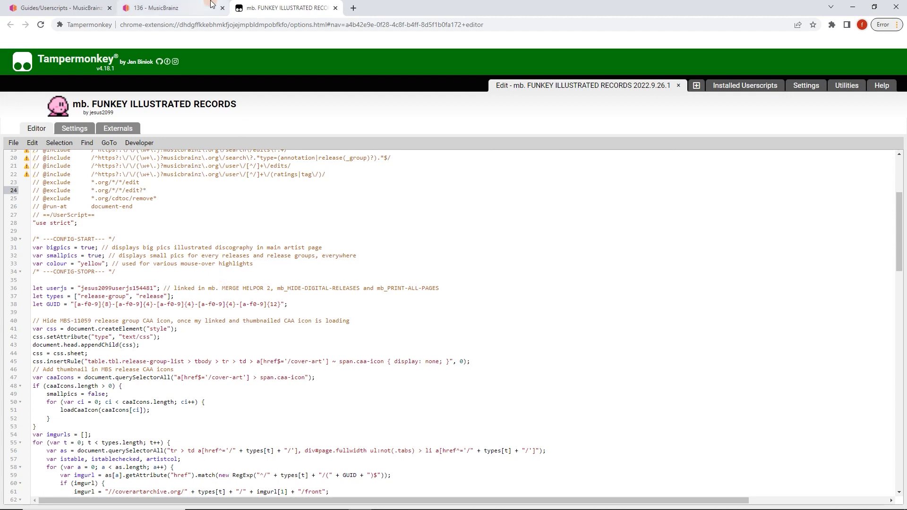
click(61, 7)
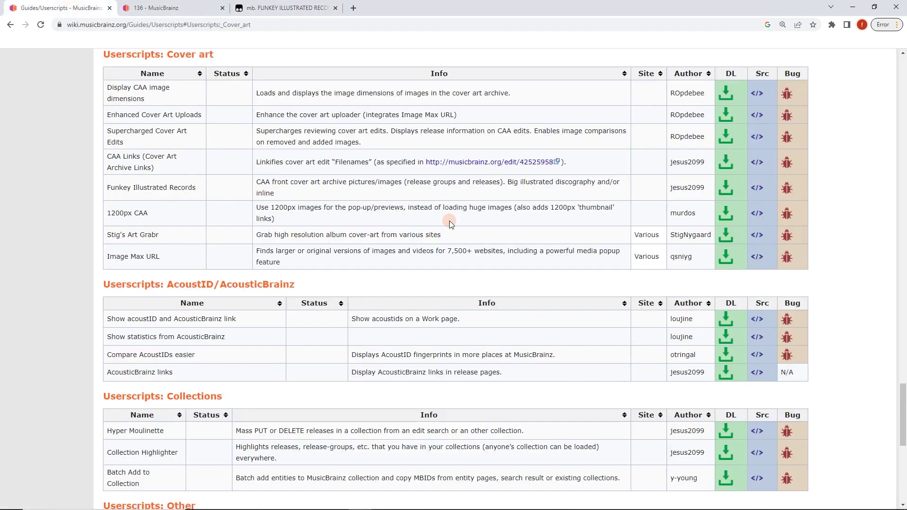
scroll(449, 220, down, 9)
click(831, 25)
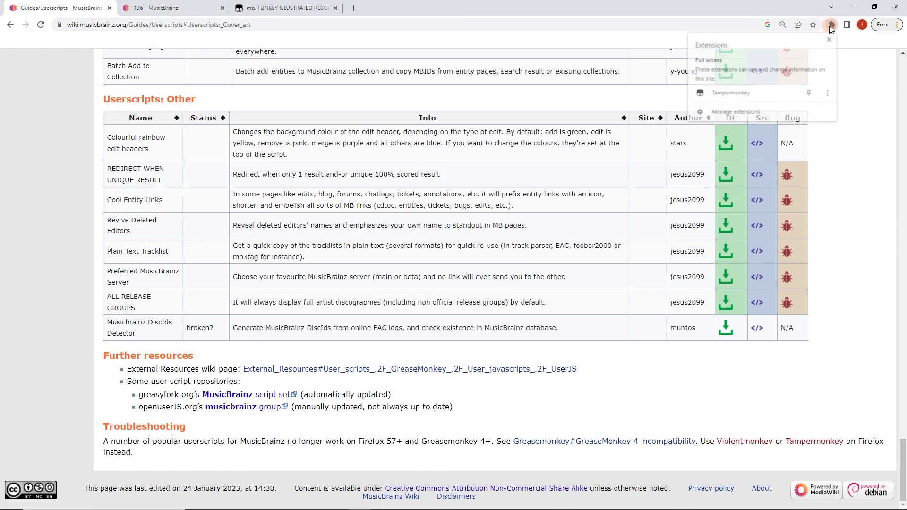
click(572, 95)
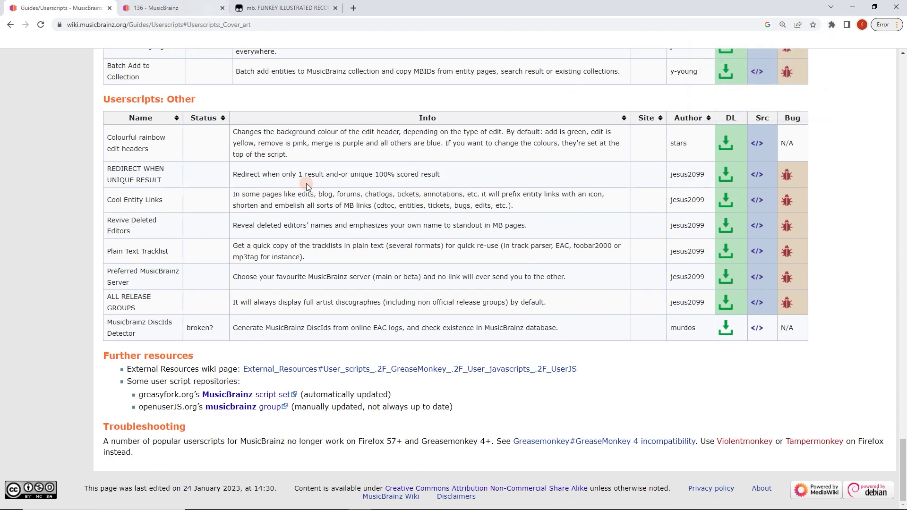
scroll(362, 245, up, 20)
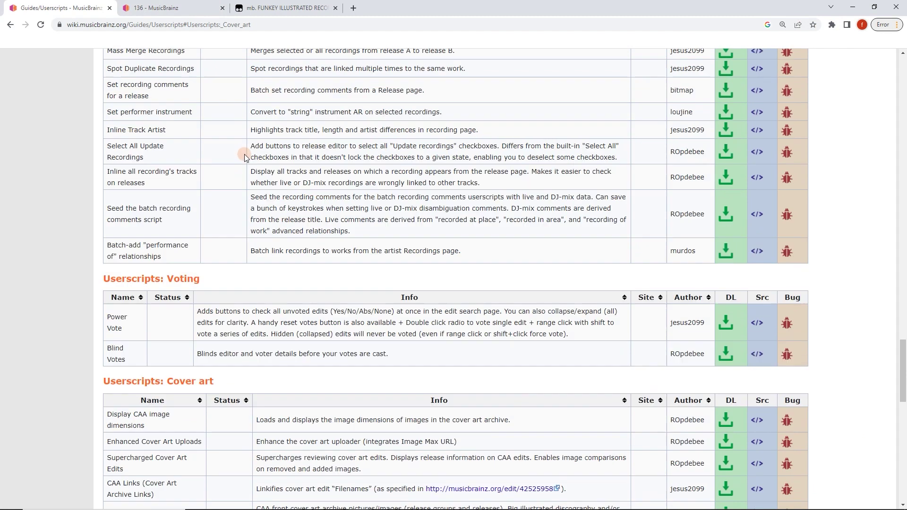
- Check the 136 artist page, then return to the script's config lines in the editor
click(185, 10)
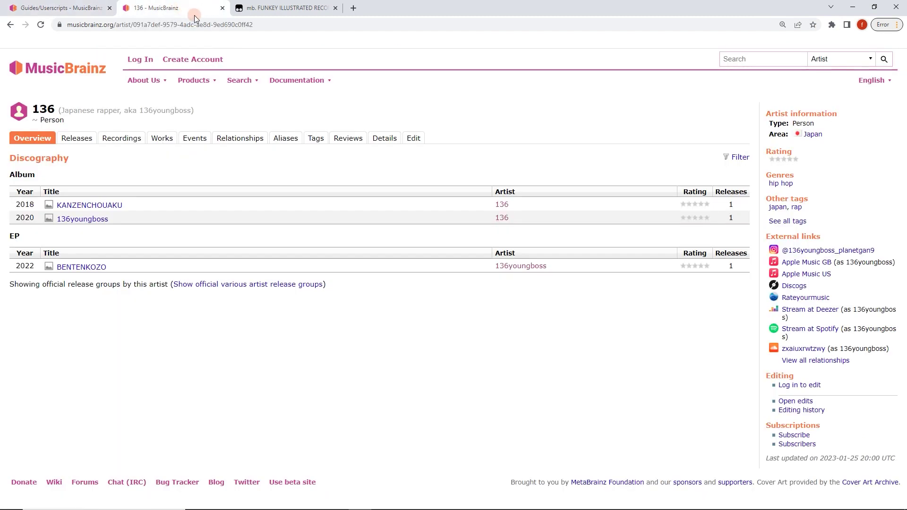
click(280, 9)
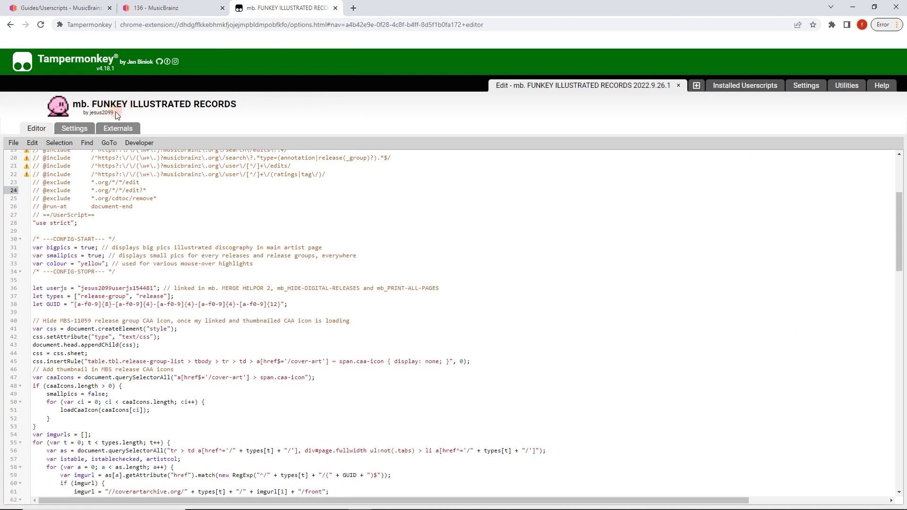
click(215, 279)
- Switch to the 136 artist page and reload it
click(176, 5)
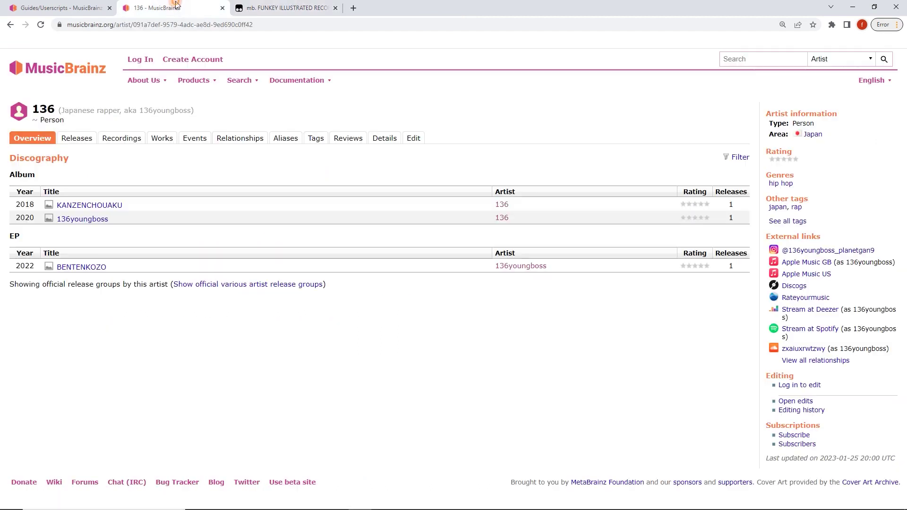
click(832, 24)
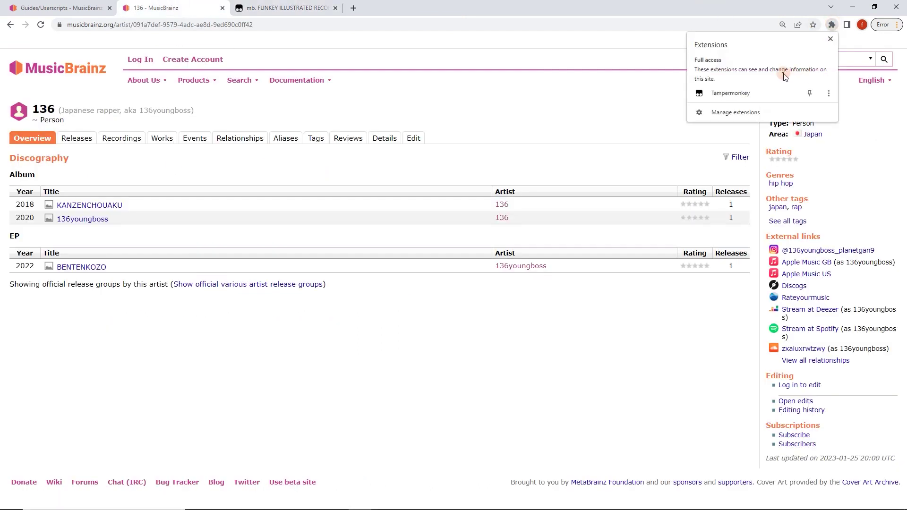
right_click(563, 125)
click(591, 159)
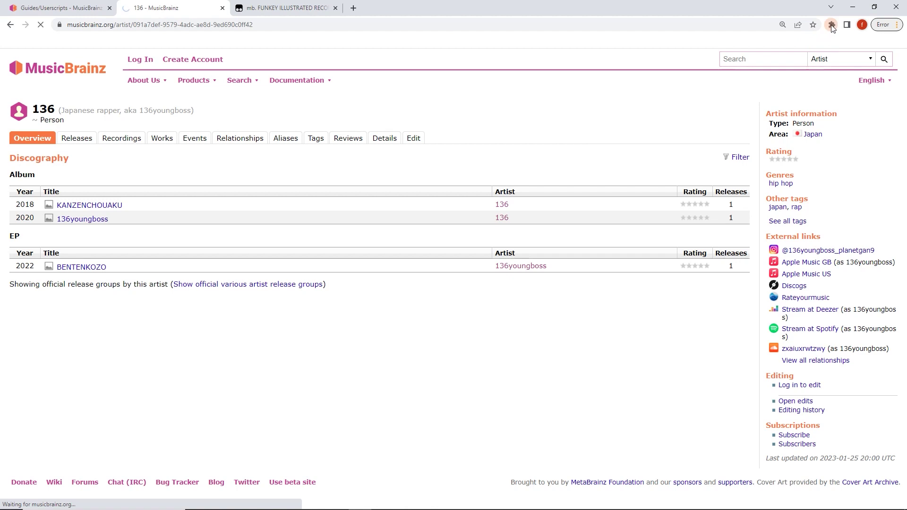
- Enable Funkey Illustrated Records in the Tampermonkey menu and reload to show large cover art
click(832, 24)
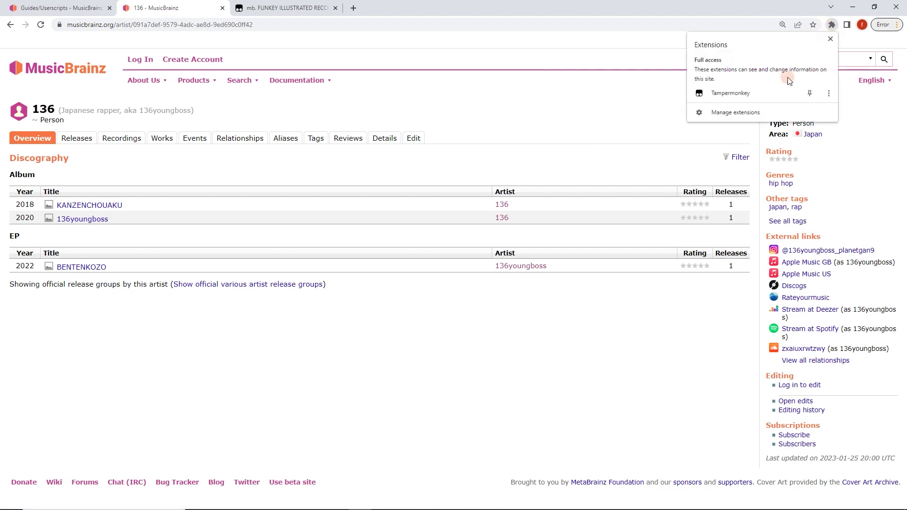
click(772, 98)
click(667, 56)
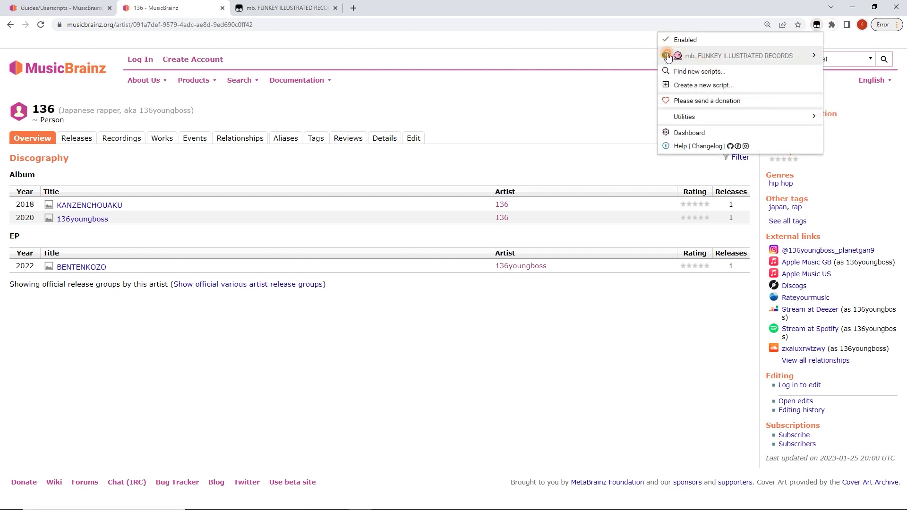
right_click(564, 110)
click(591, 141)
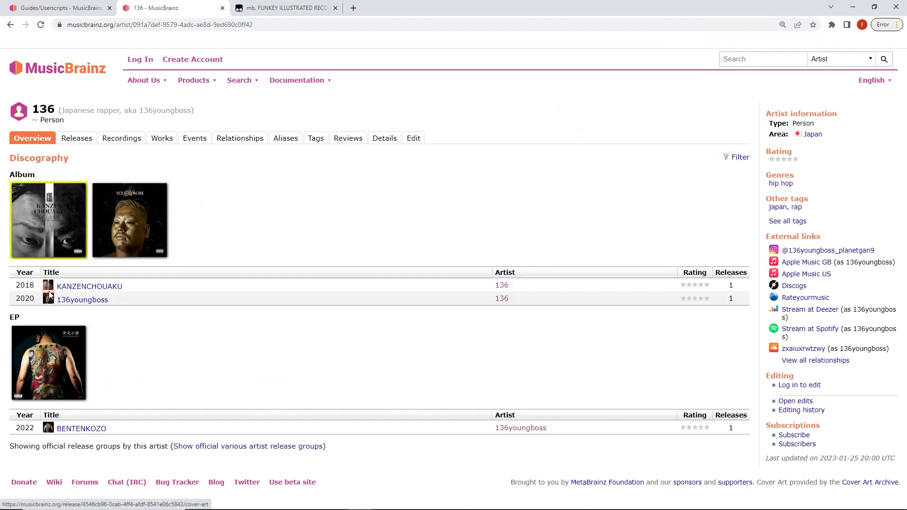
- Change the bigpics value on line 31 of the script from true to false
click(308, 6)
click(104, 256)
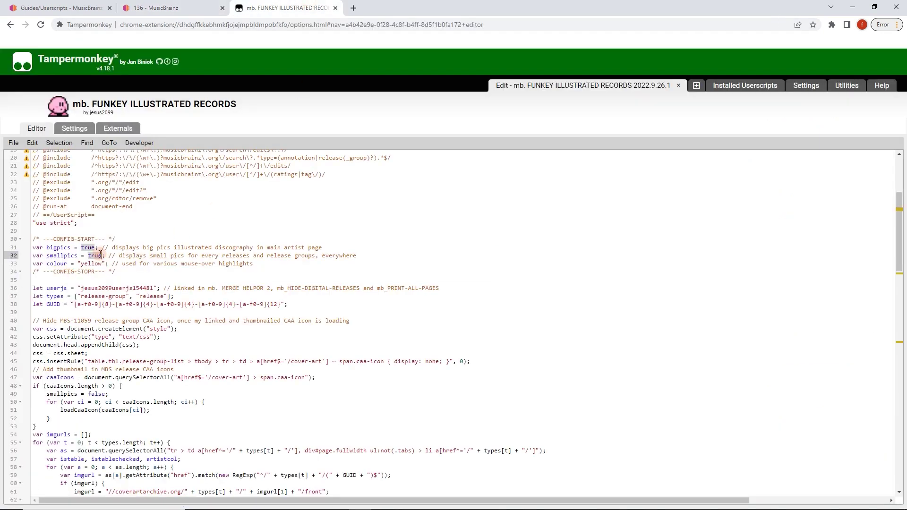
double_click(96, 248)
text(fals)
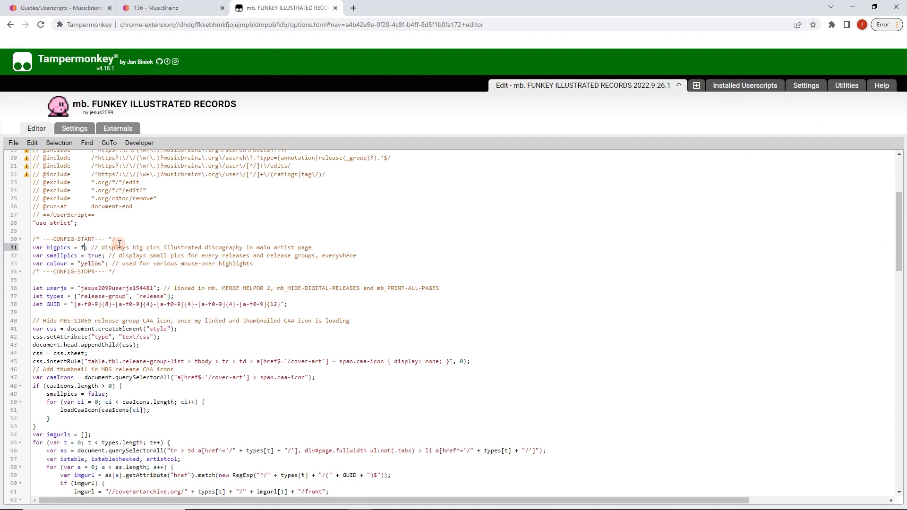
text(e)
- Save the script and reload the 136 artist page to apply the change
click(13, 143)
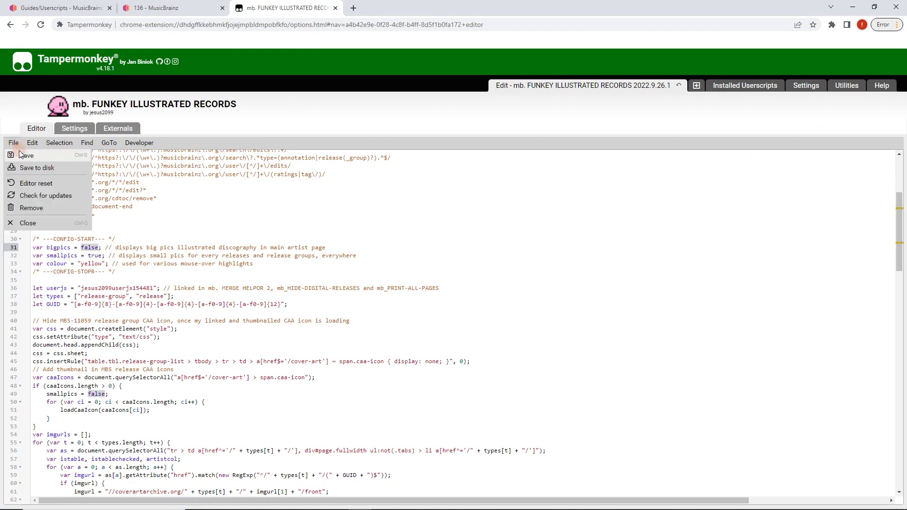
click(26, 159)
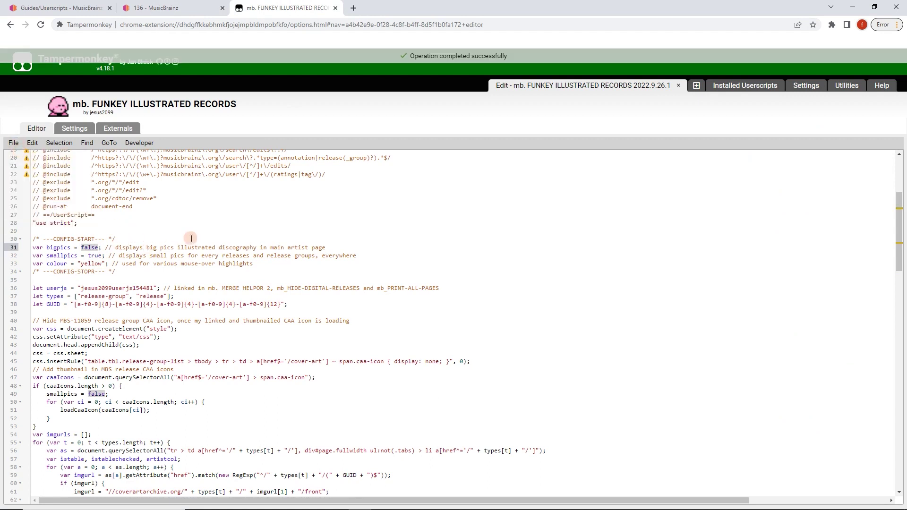
key(ctrl+shift+Tab)
key(F5)
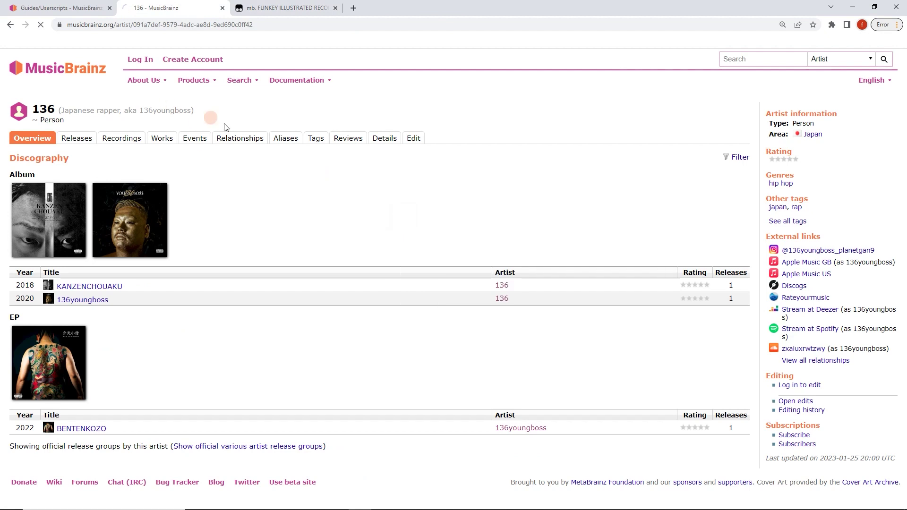